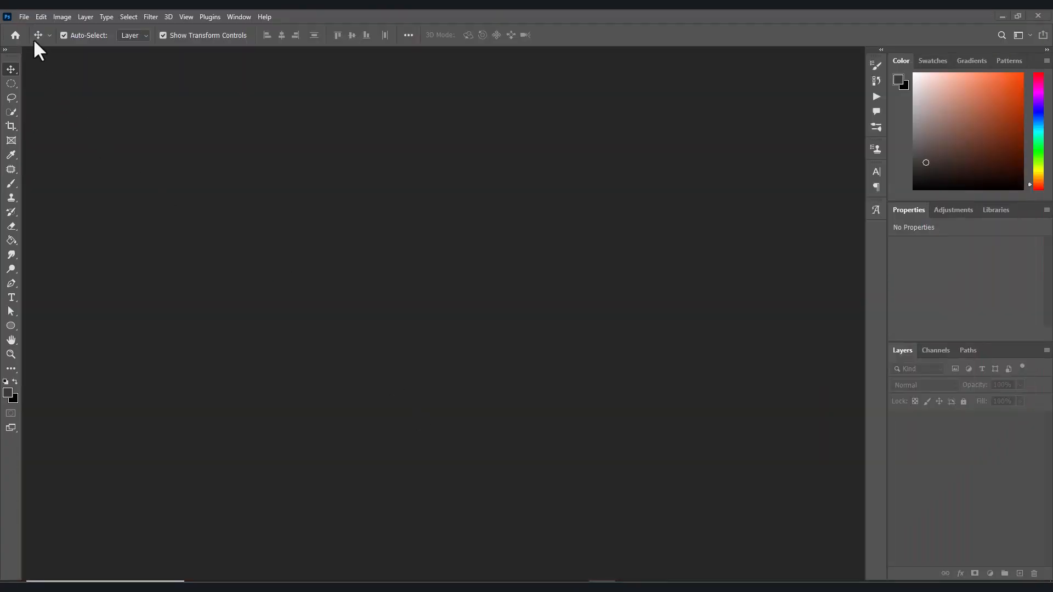
- Create a new document named Design, 1200 x 1200 pixels at 300 pixels/inch
{"action": "left_click", "coordinate": [25, 15]}
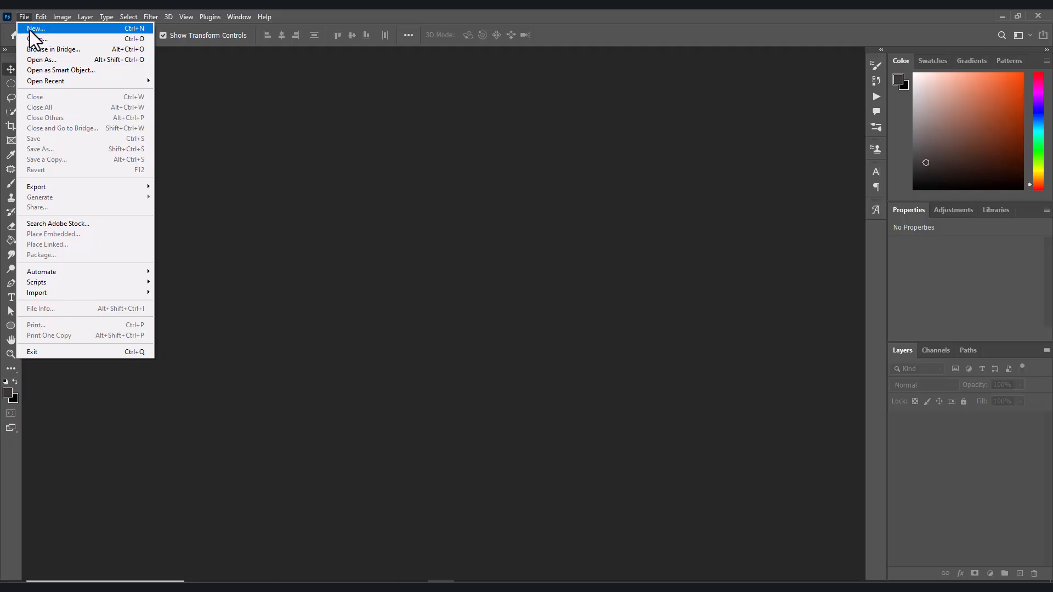
{"action": "left_click", "coordinate": [29, 28]}
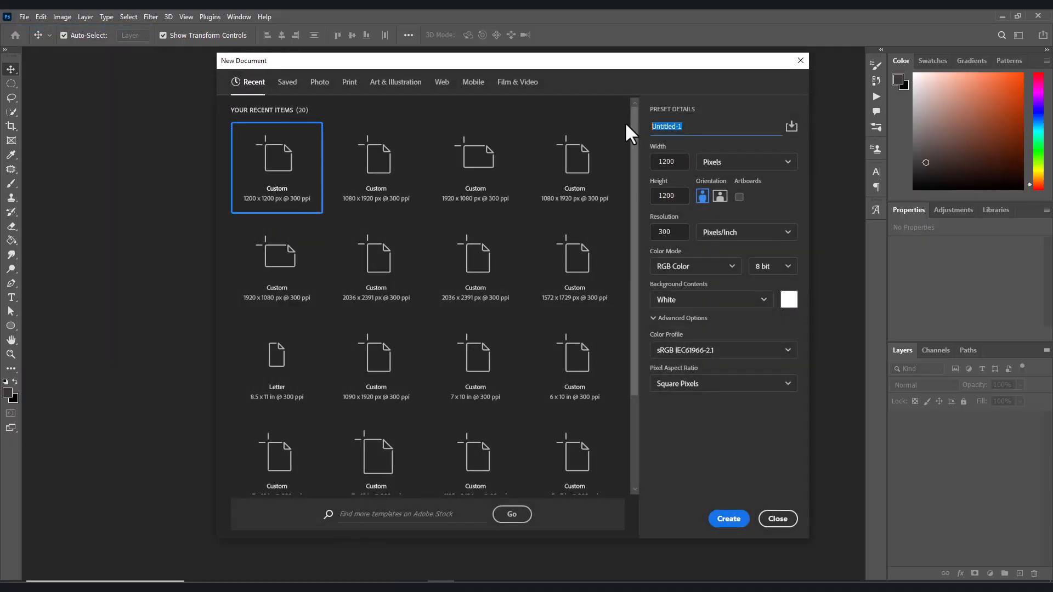
{"action": "type", "text": "Design"}
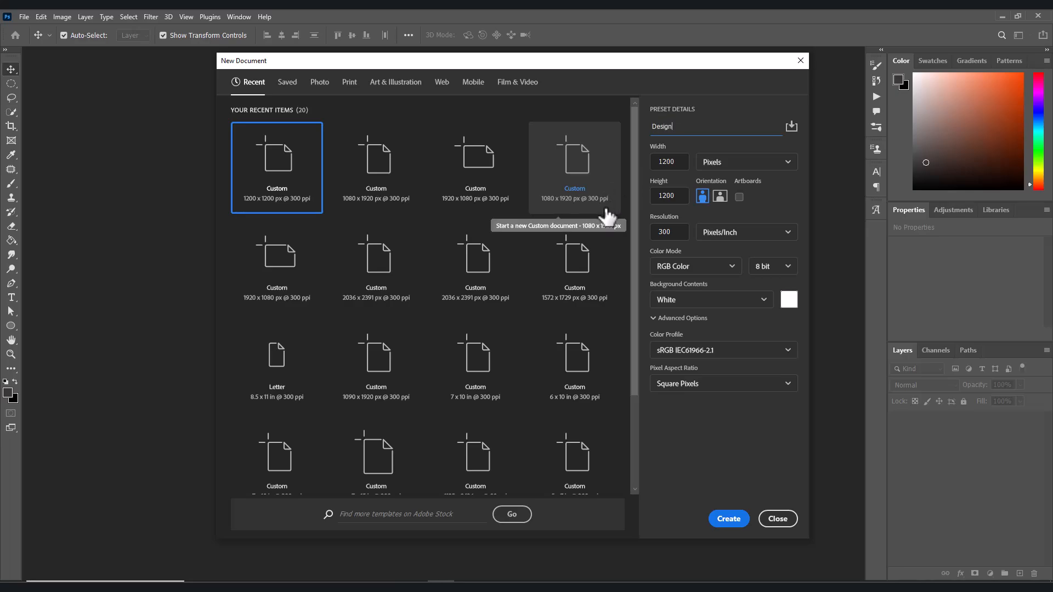
{"action": "left_click", "coordinate": [664, 160]}
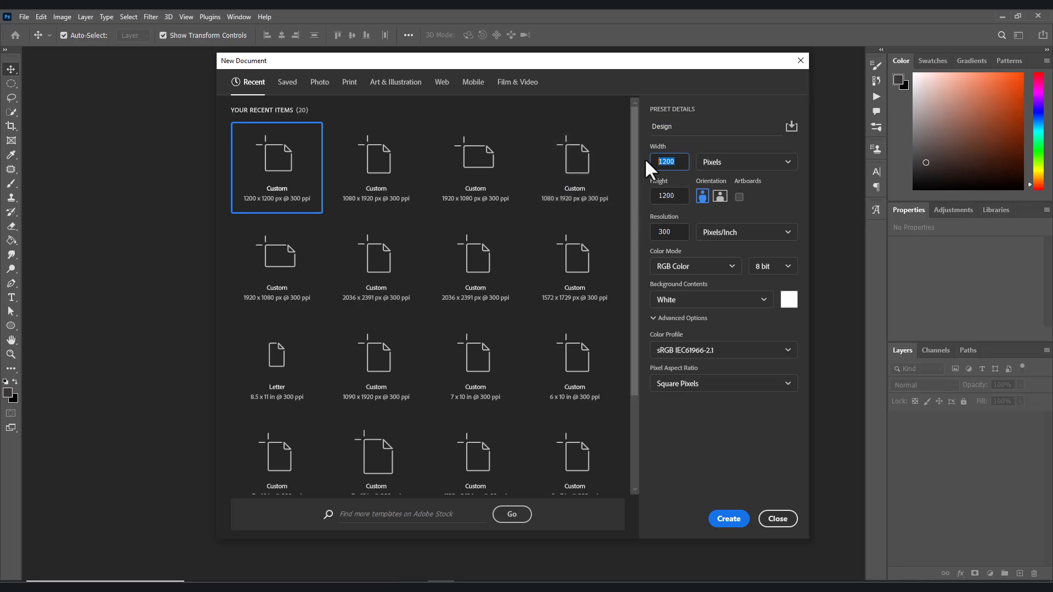
{"action": "left_click_drag", "start_coordinate": [647, 162], "coordinate": [684, 161]}
{"action": "left_click_drag", "start_coordinate": [675, 199], "coordinate": [651, 200]}
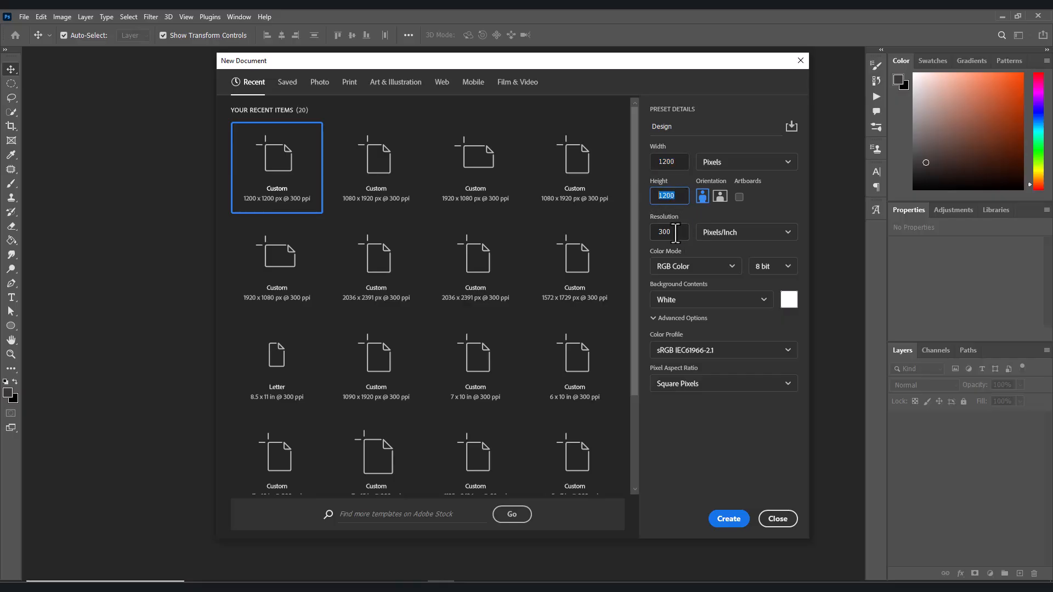
{"action": "left_click_drag", "start_coordinate": [675, 233], "coordinate": [651, 232]}
{"action": "left_click", "coordinate": [725, 522]}
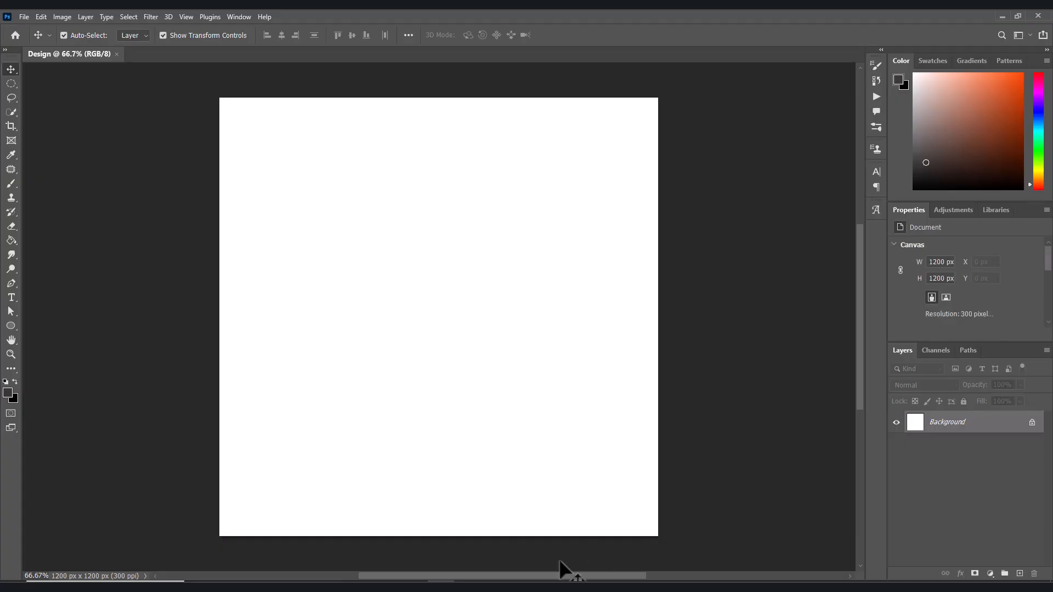
- Place the woman-6466907 photo in the document and scale it proportionally to about 176% so it covers the whole canvas
{"action": "left_click", "coordinate": [498, 586]}
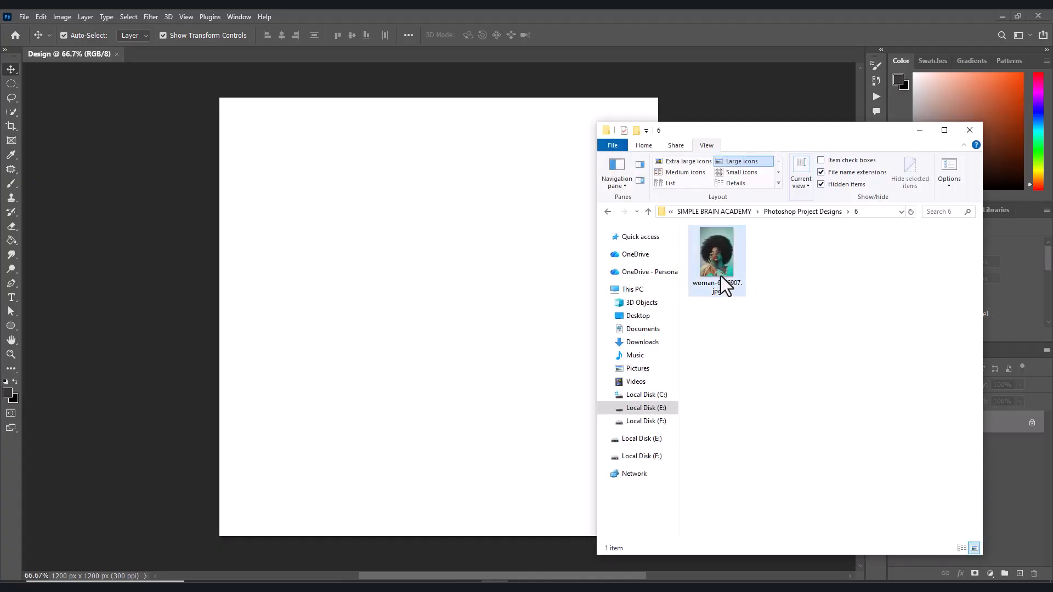
{"action": "left_click_drag", "start_coordinate": [707, 251], "coordinate": [482, 297]}
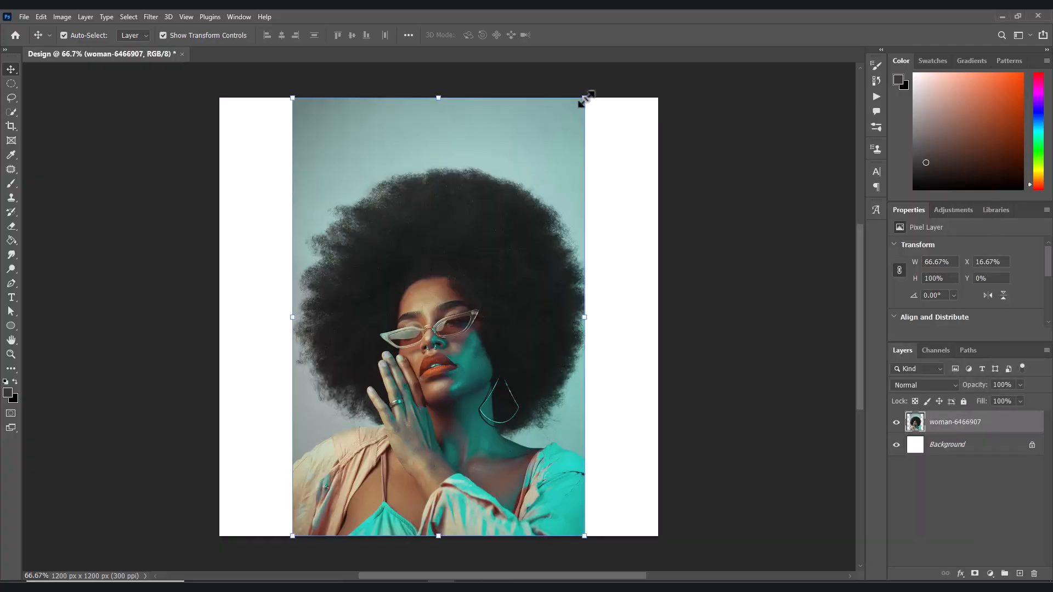
{"action": "left_click_drag", "start_coordinate": [586, 99], "coordinate": [860, 65]}
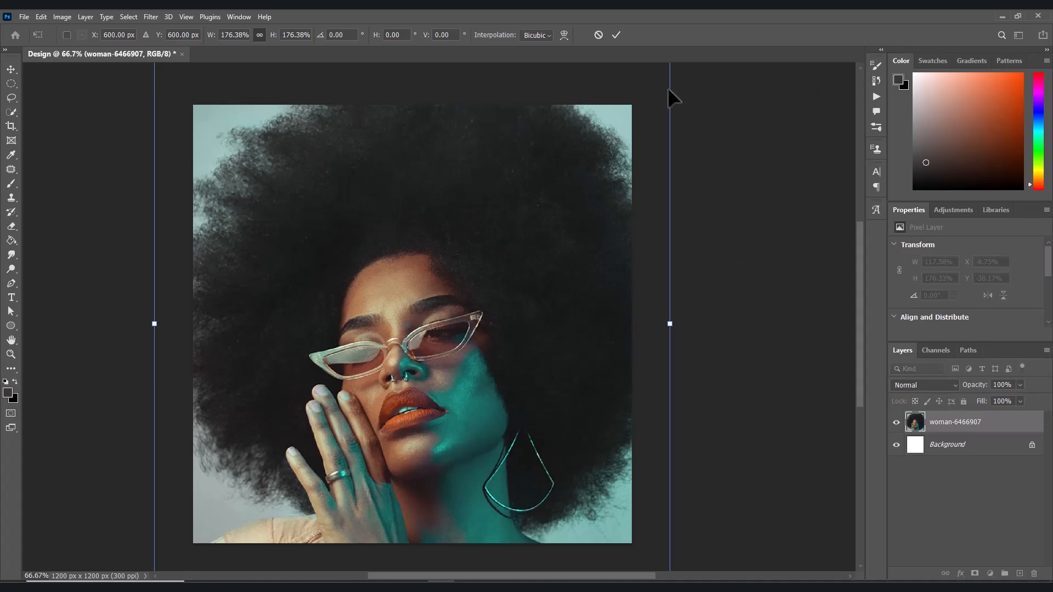
{"action": "left_click", "coordinate": [615, 34]}
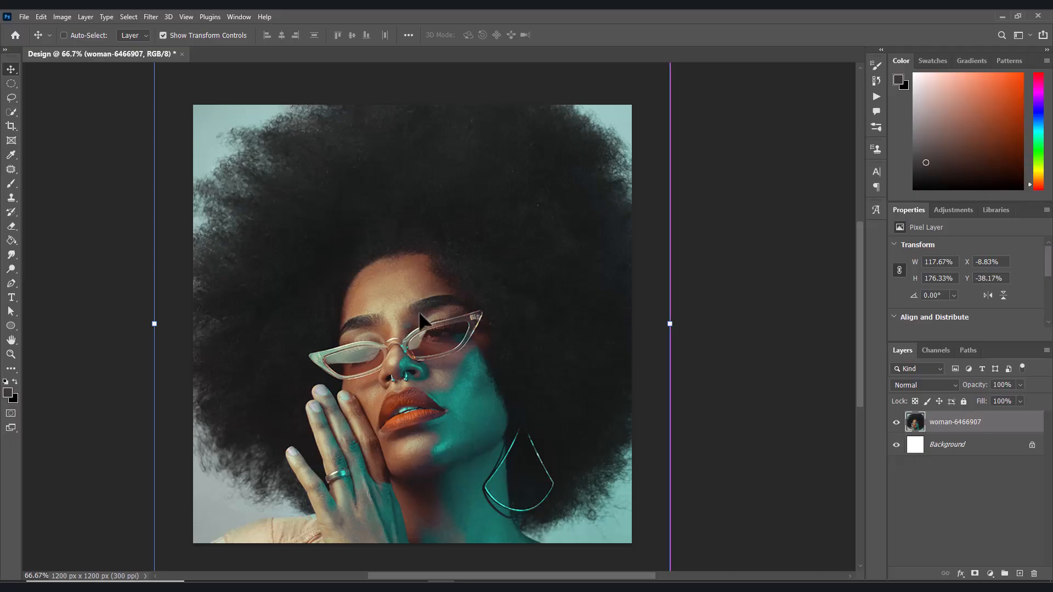
- Show the rulers in percent, place a vertical guide at 50% of the canvas width, and deselect the photo layer
{"action": "key", "text": "ctrl+r"}
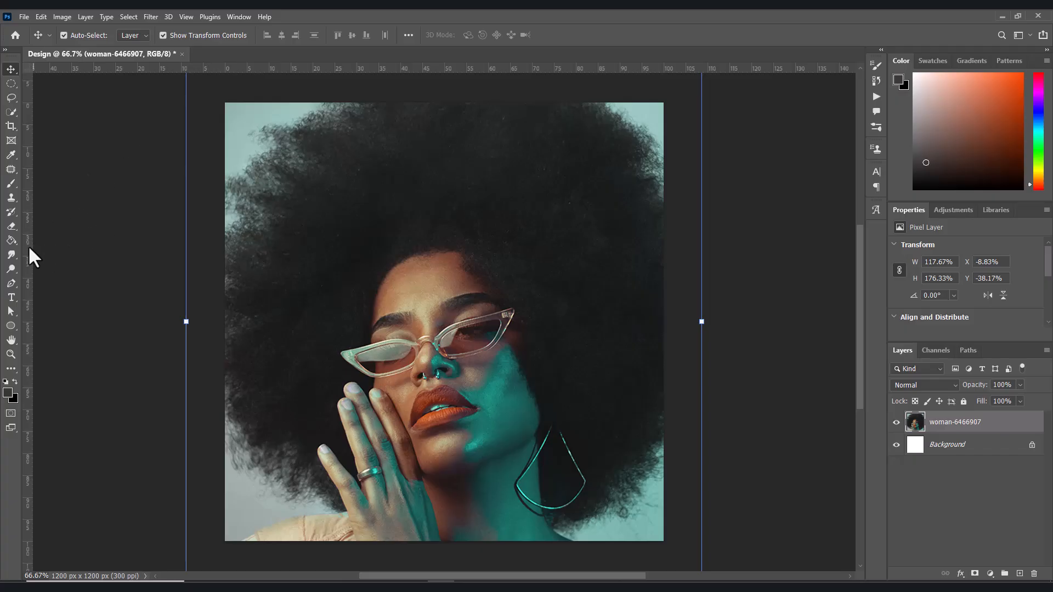
{"action": "left_click_drag", "start_coordinate": [26, 250], "coordinate": [443, 267]}
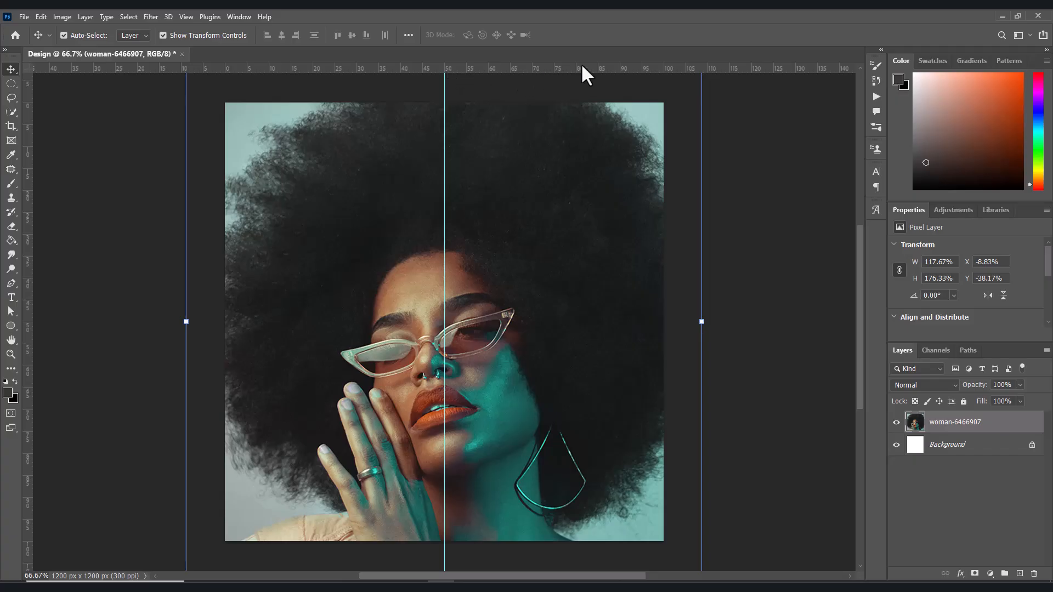
{"action": "right_click", "coordinate": [470, 66]}
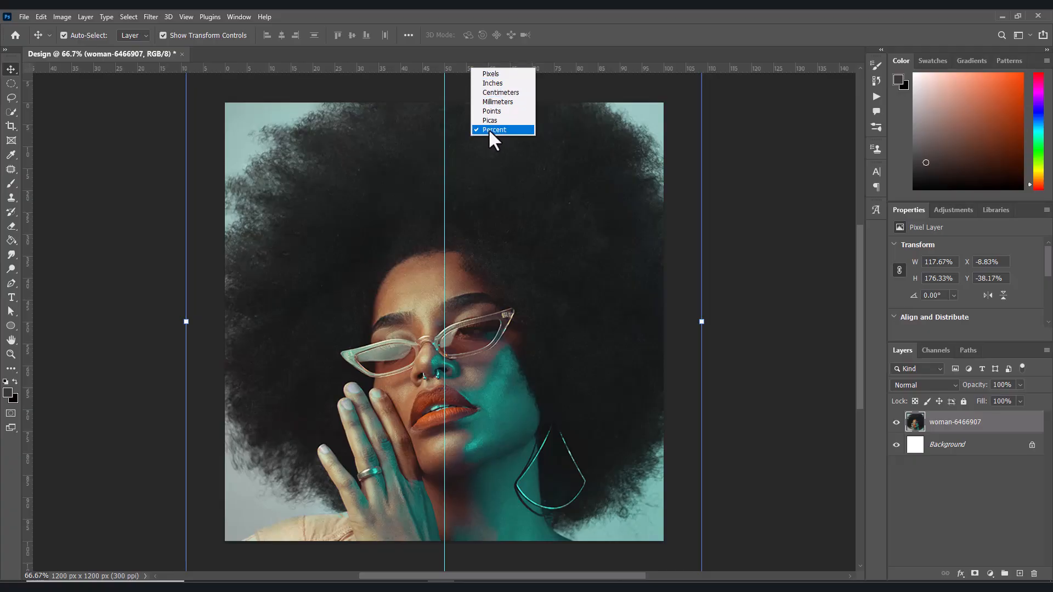
{"action": "left_click", "coordinate": [478, 185]}
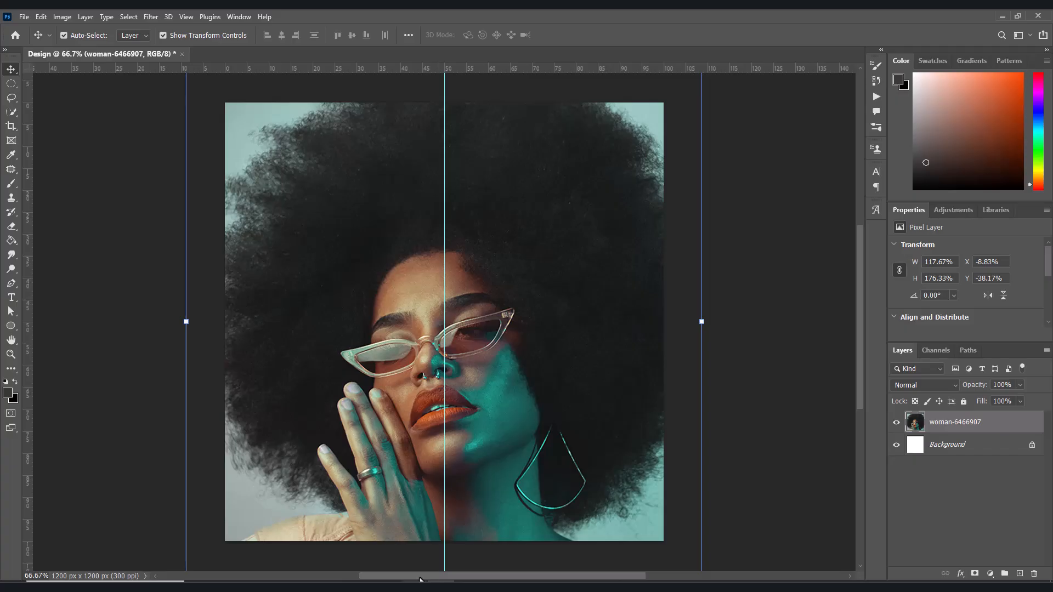
{"action": "left_click", "coordinate": [925, 502]}
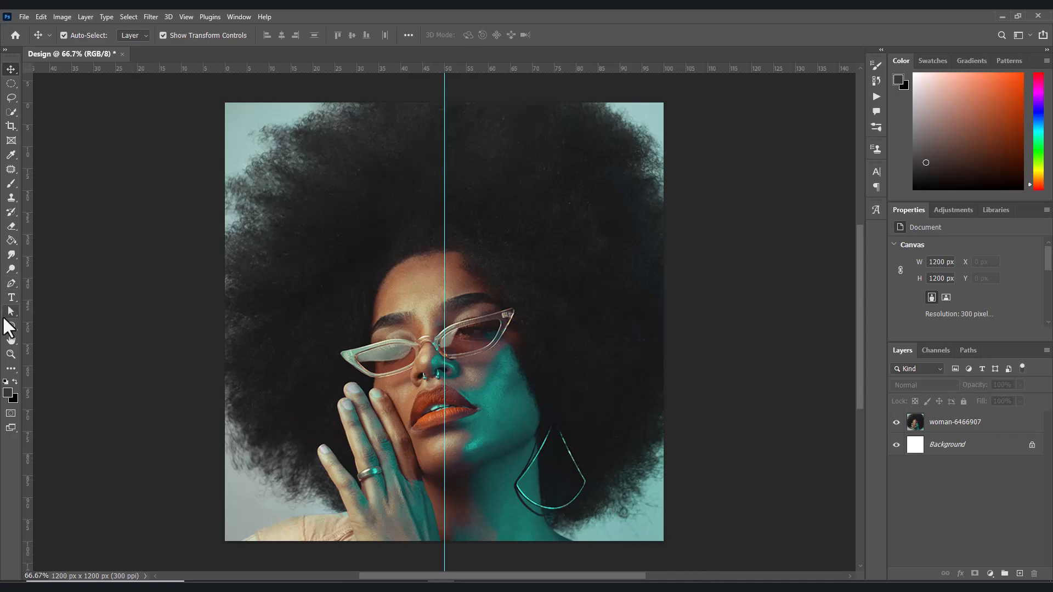
- Set up the Rectangle tool in Shape mode with a white fill and no stroke
{"action": "left_click", "coordinate": [9, 325]}
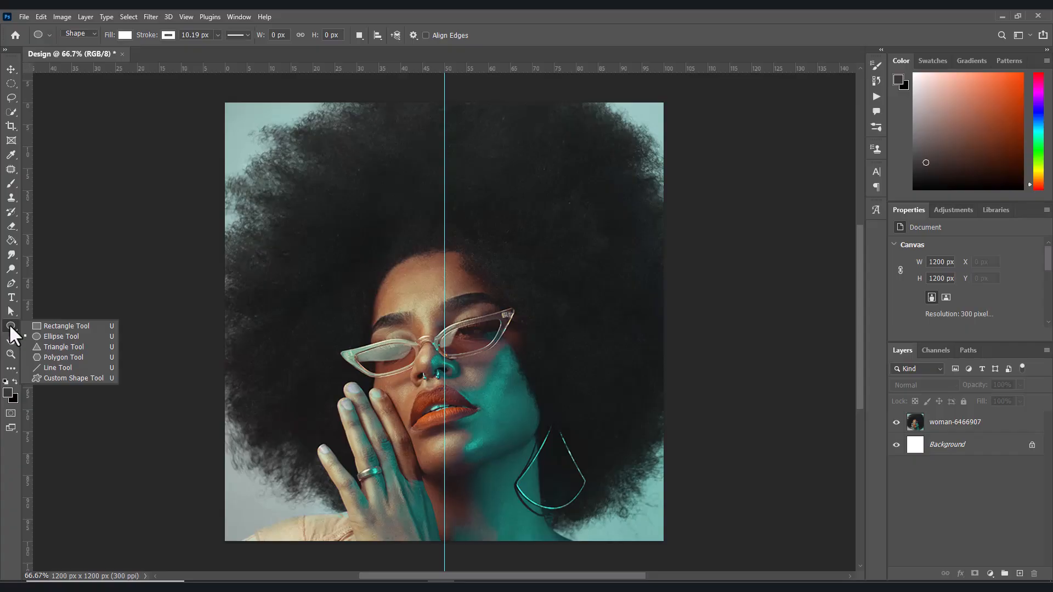
{"action": "left_click", "coordinate": [47, 325]}
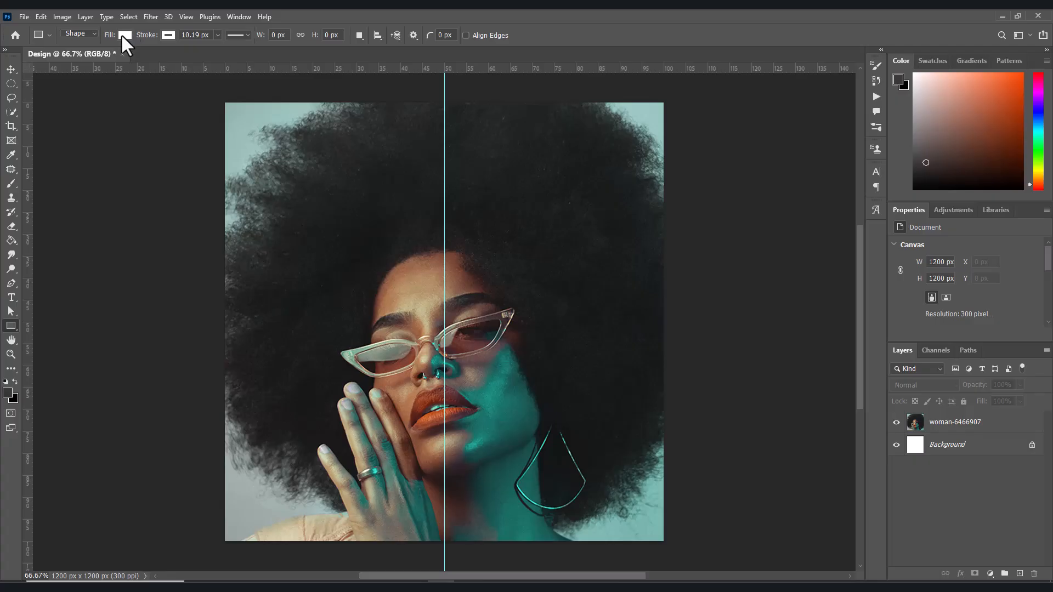
{"action": "left_click", "coordinate": [94, 31]}
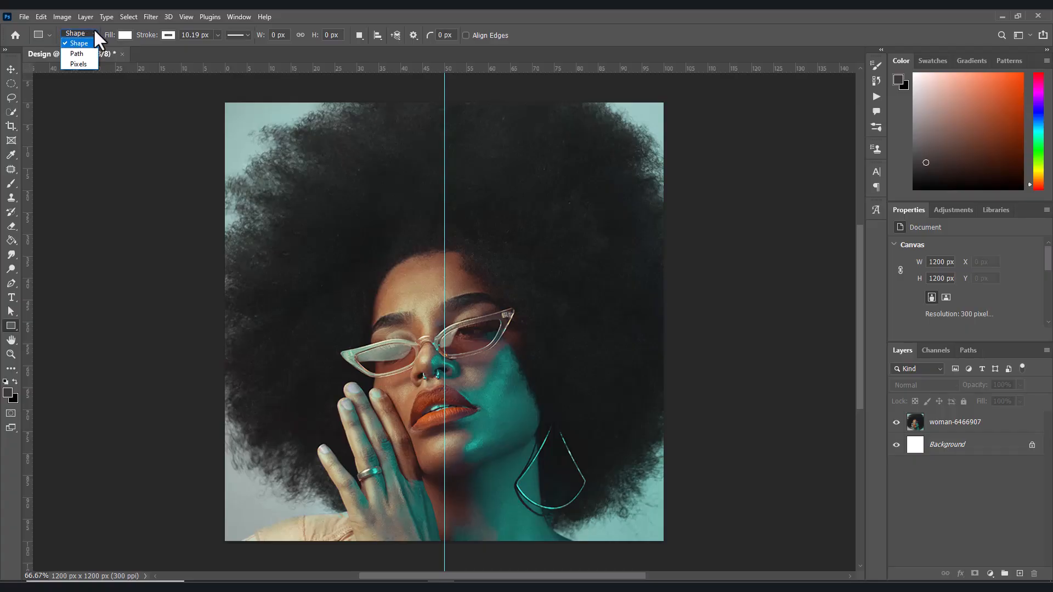
{"action": "left_click", "coordinate": [93, 29]}
{"action": "left_click", "coordinate": [124, 35]}
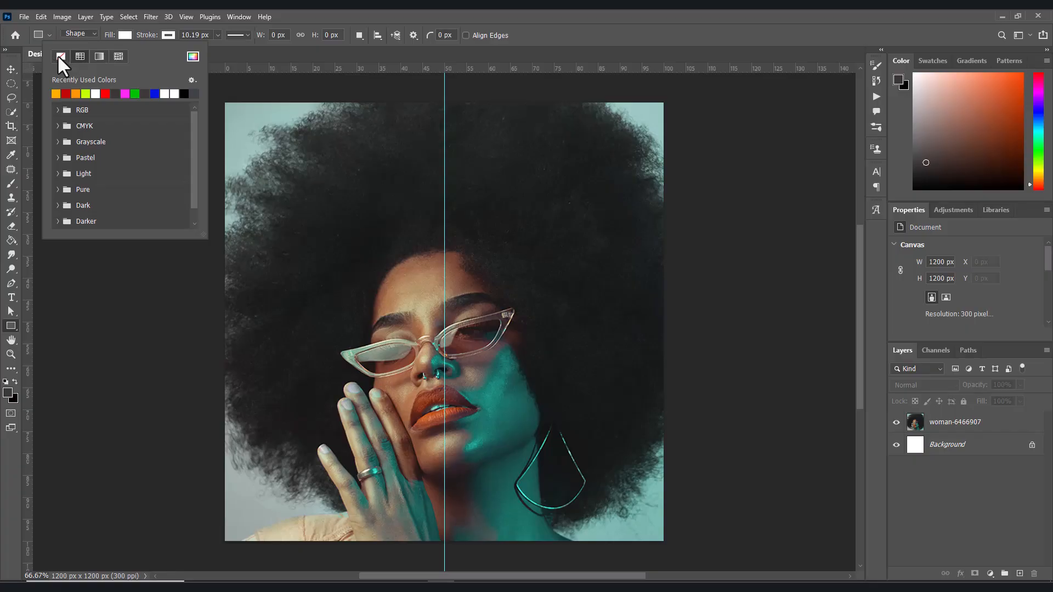
{"action": "left_click", "coordinate": [193, 57]}
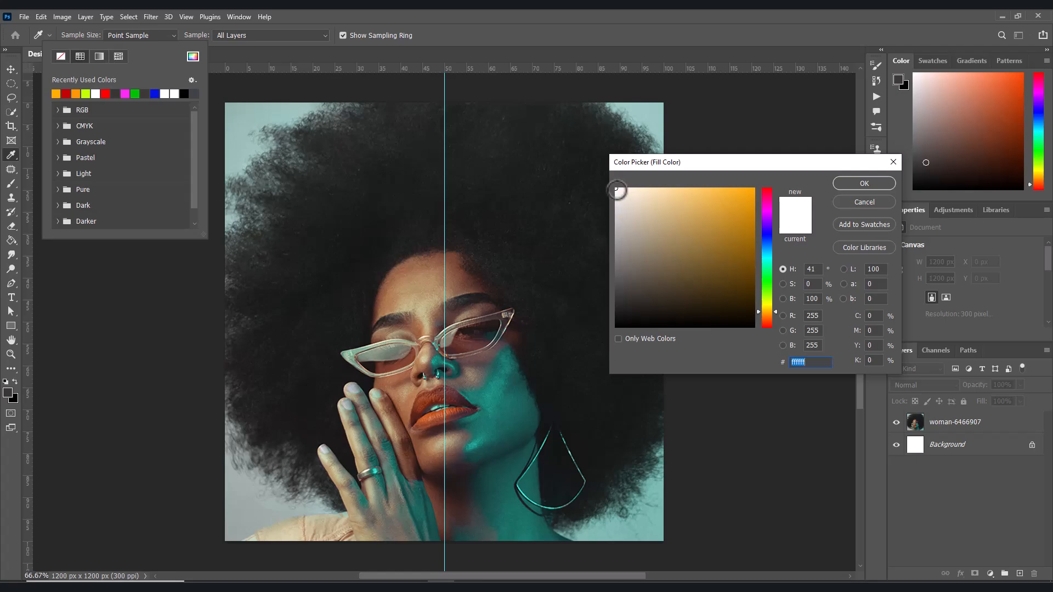
{"action": "left_click", "coordinate": [617, 189]}
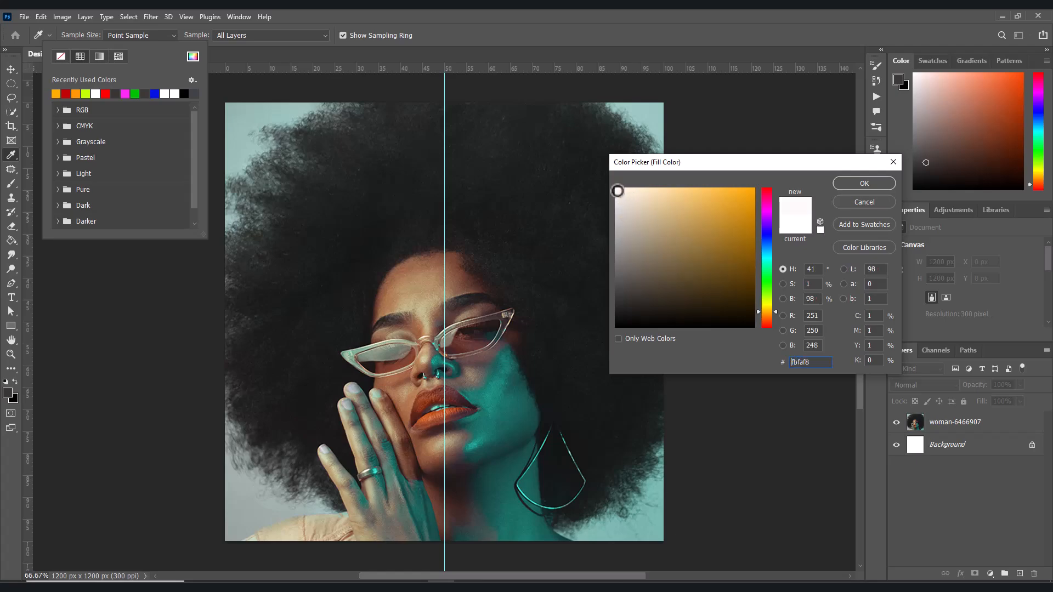
{"action": "left_click", "coordinate": [839, 179]}
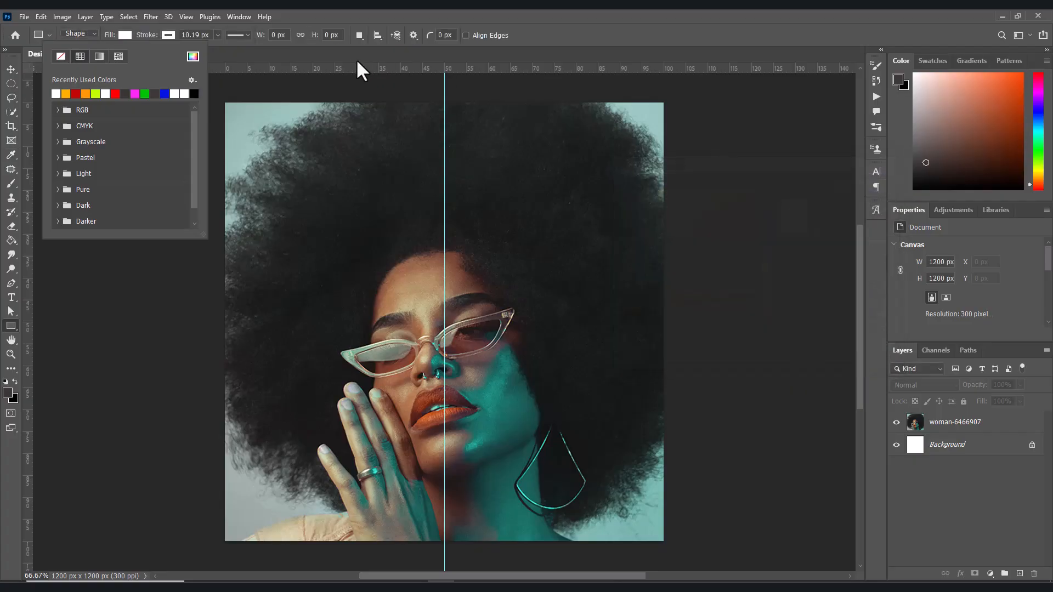
{"action": "left_click", "coordinate": [163, 35]}
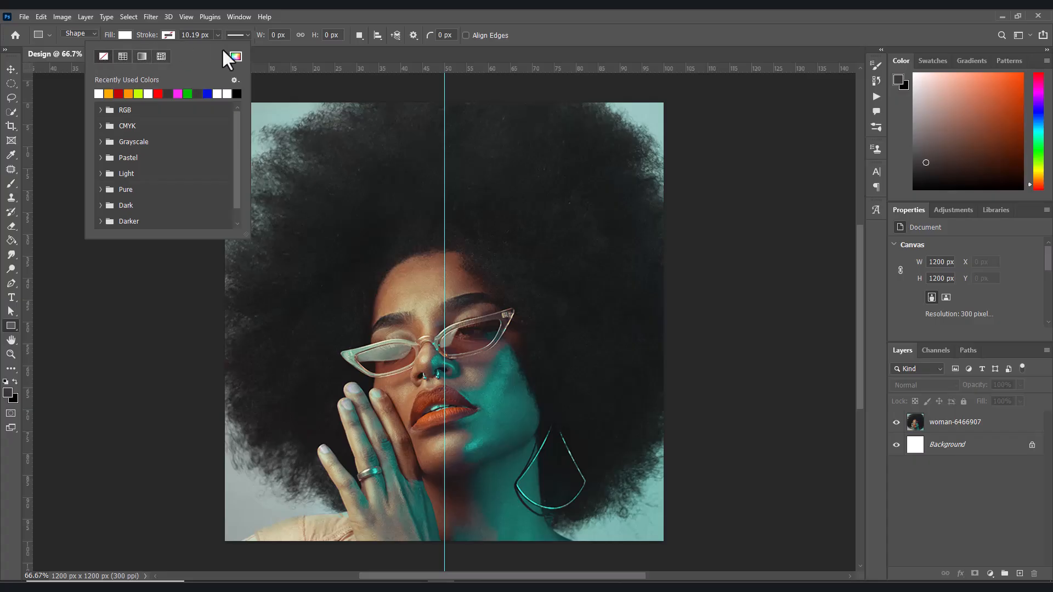
- Draw a rectangle about 611 x 1212 px from the centre guide, covering the right half of the canvas
{"action": "left_click", "coordinate": [445, 101]}
{"action": "left_click_drag", "start_coordinate": [444, 100], "coordinate": [667, 543]}
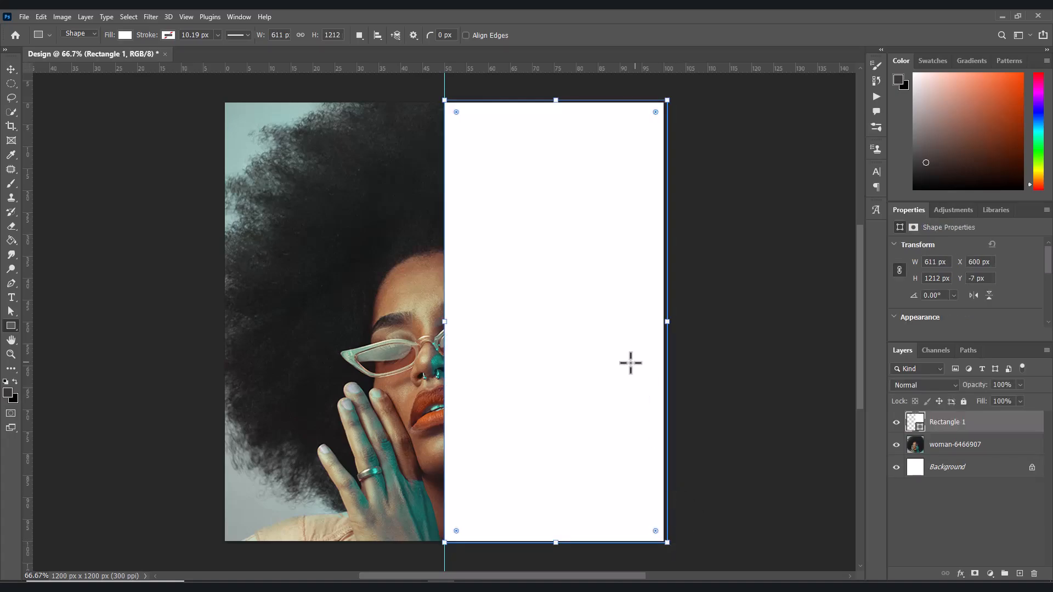
{"action": "left_click", "coordinate": [933, 500]}
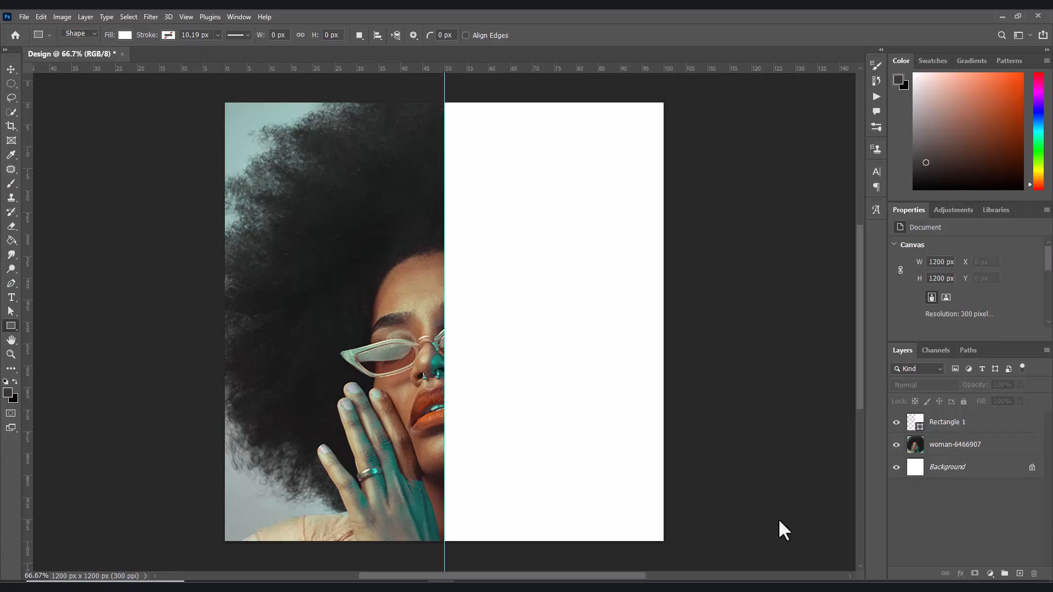
- Rename the rectangle's layer as Half Cut and deselect it
{"action": "double_click", "coordinate": [955, 425]}
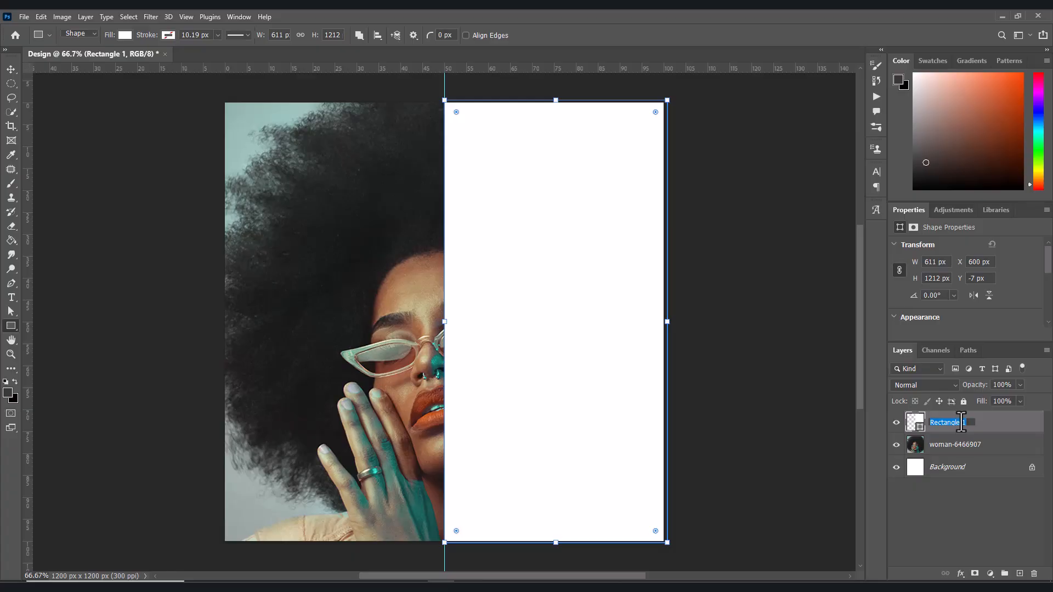
{"action": "type", "text": "Half Cut"}
{"action": "key", "text": "Return"}
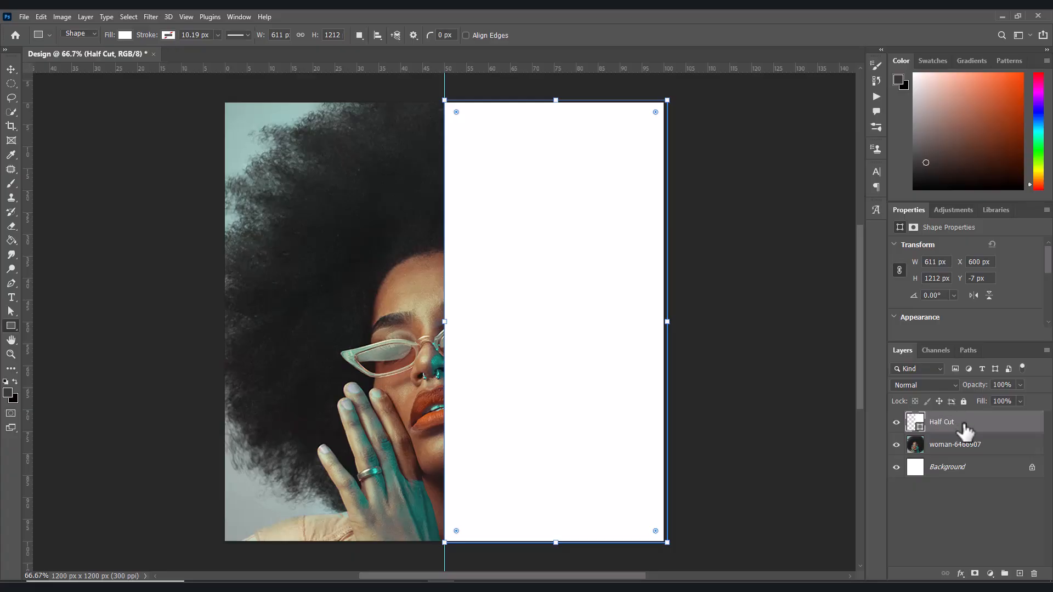
{"action": "left_click", "coordinate": [928, 501]}
{"action": "left_click", "coordinate": [929, 501]}
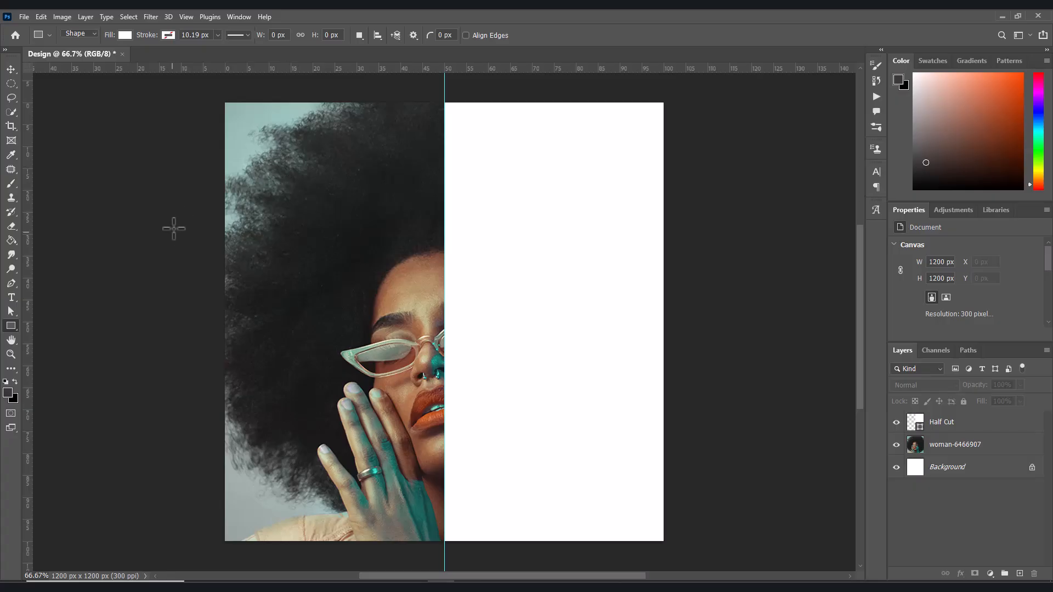
- Put the Half Cut layer into a new layer group
{"action": "left_click", "coordinate": [12, 297]}
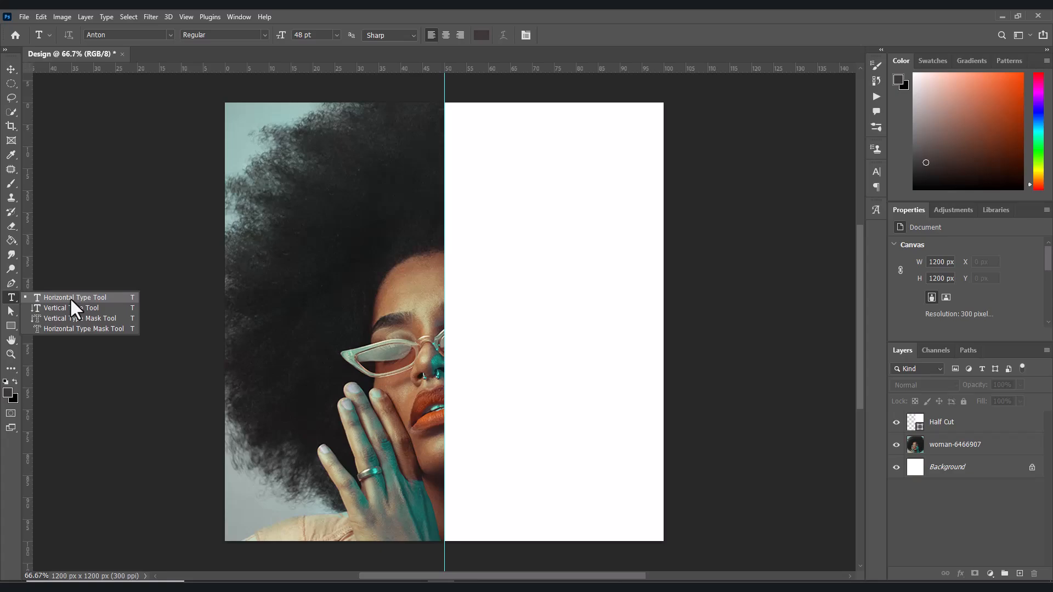
{"action": "left_click", "coordinate": [70, 298]}
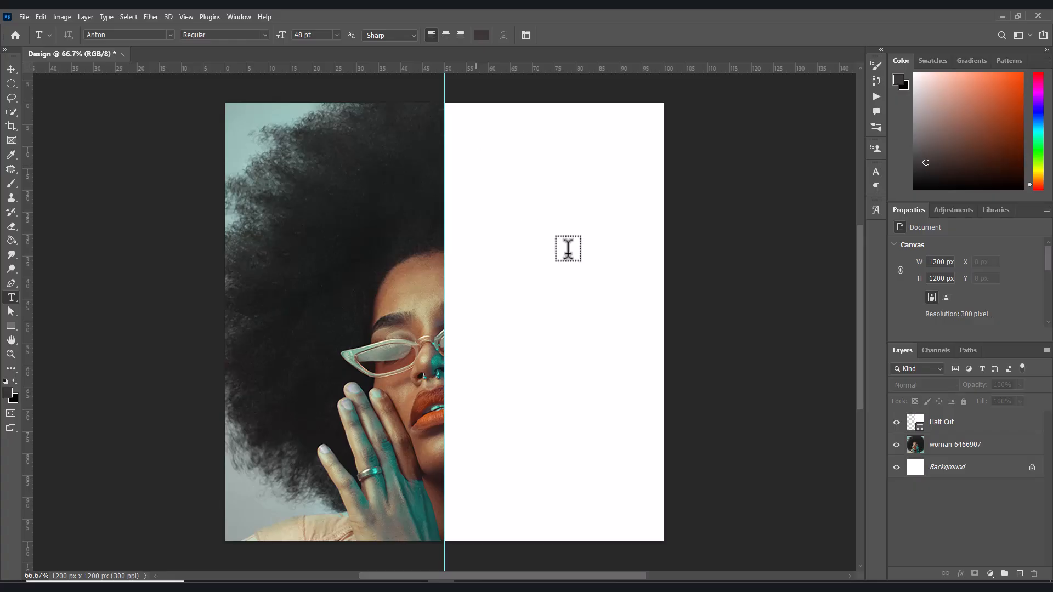
{"action": "key", "text": "ctrl+g"}
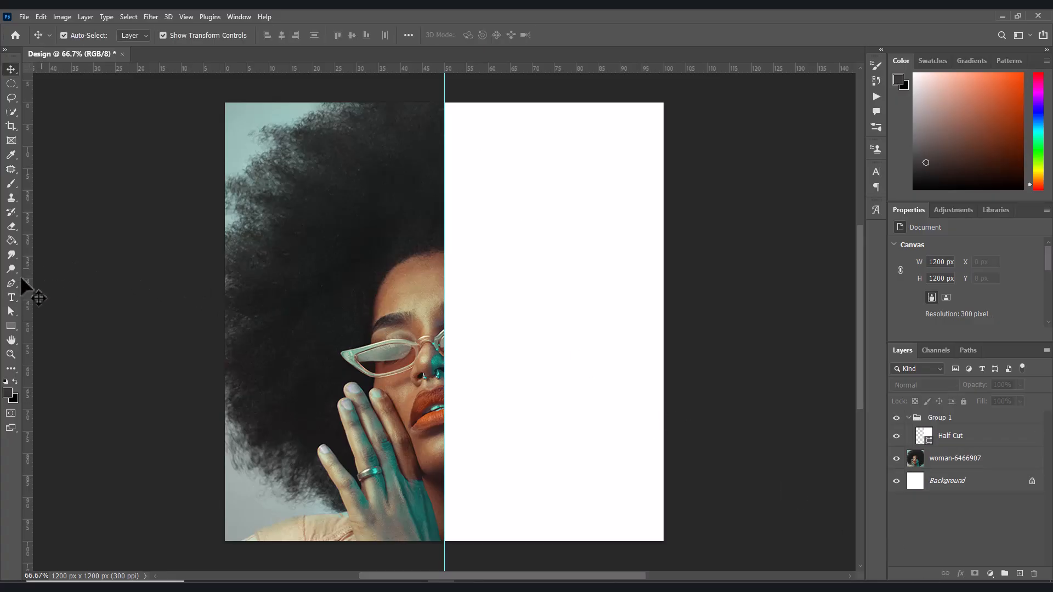
- Add horizontal text on the white half reading START, SMALL, GROW, BIG and DAILY on five separate lines
{"action": "left_click", "coordinate": [8, 299]}
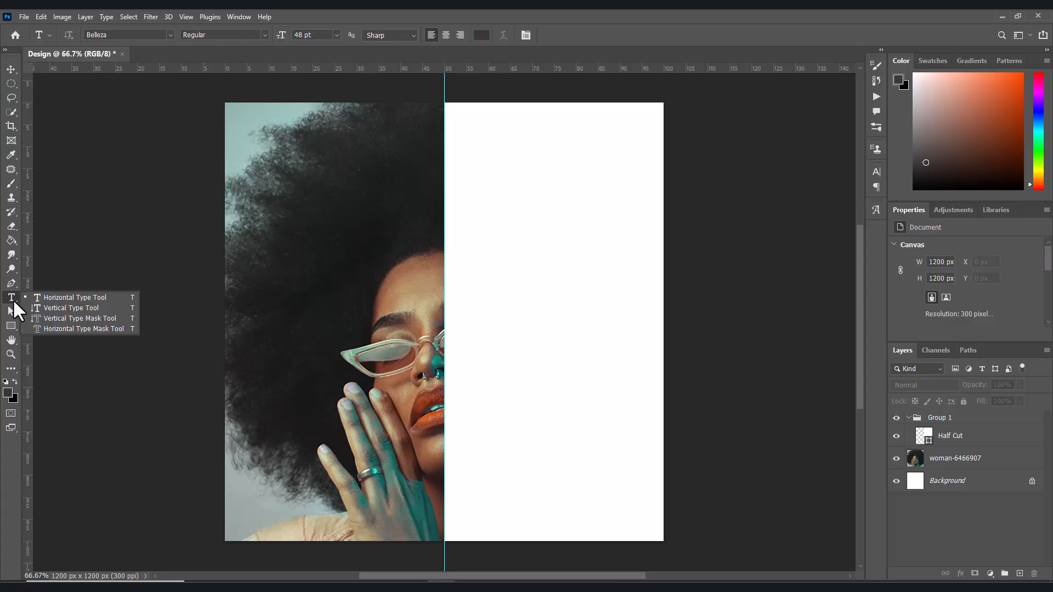
{"action": "left_click", "coordinate": [88, 294]}
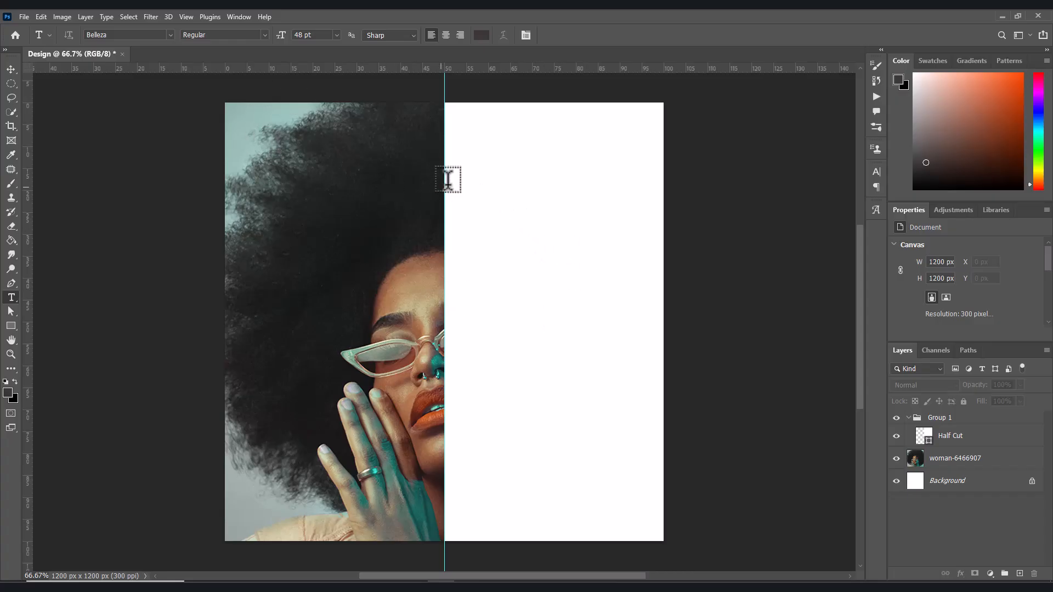
{"action": "left_click", "coordinate": [465, 158]}
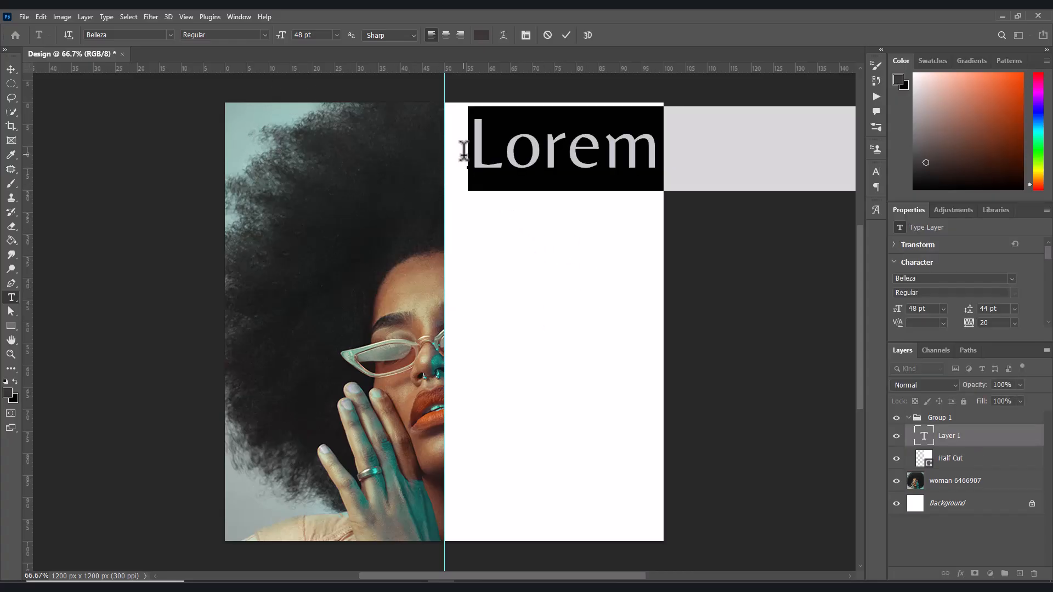
{"action": "key", "text": "BackSpace"}
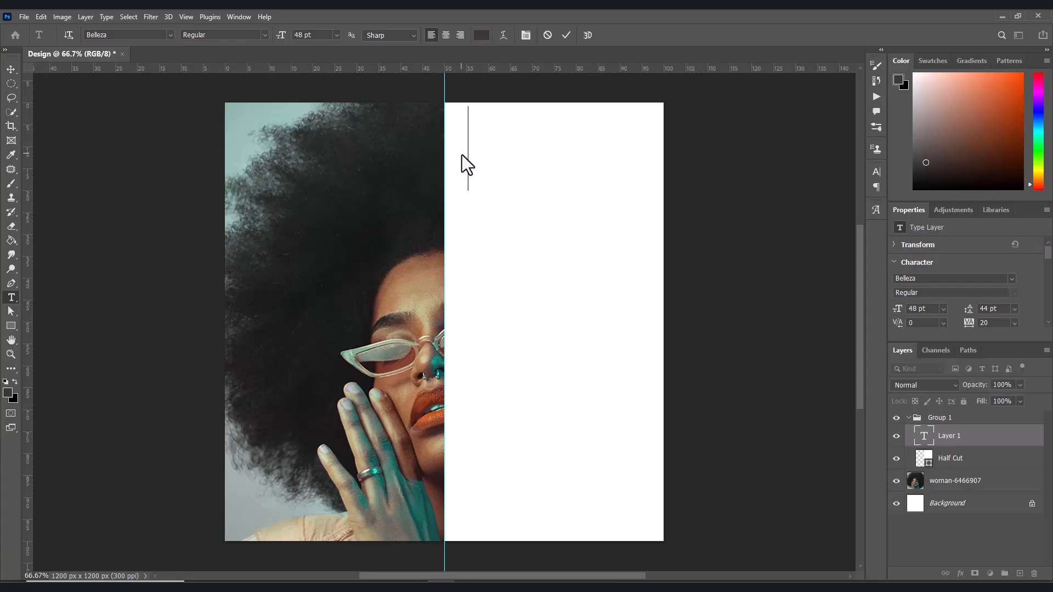
{"action": "type", "text": "S"}
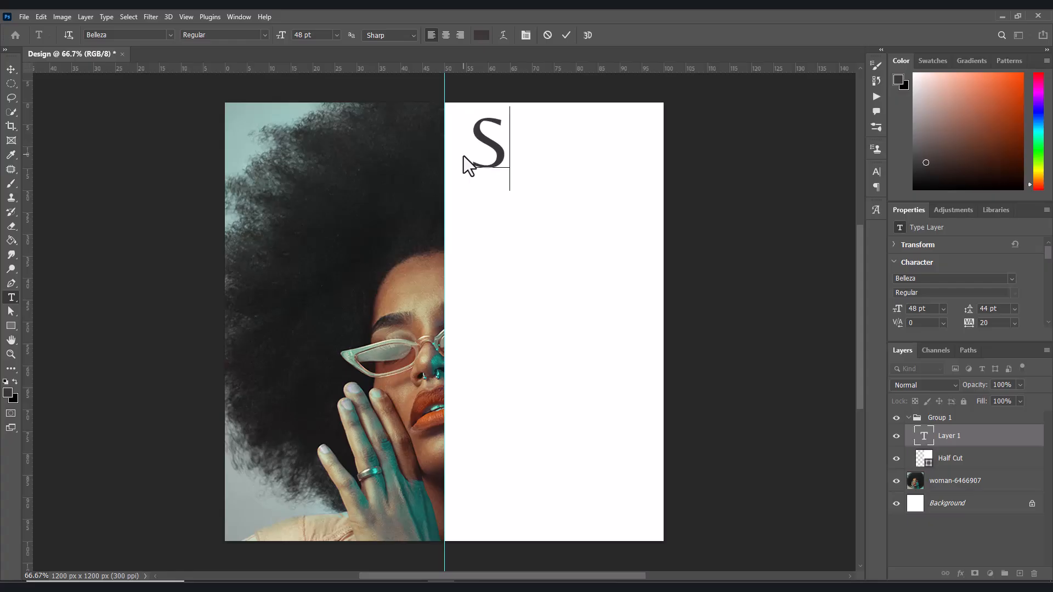
{"action": "type", "text": "TART"}
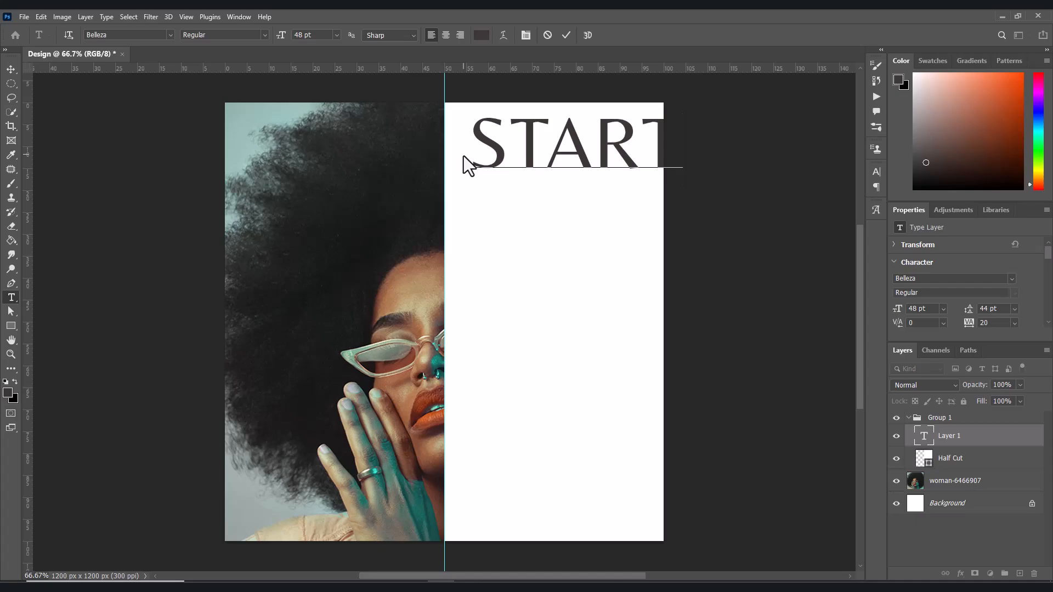
{"action": "key", "text": "Return"}
{"action": "type", "text": "MAL"}
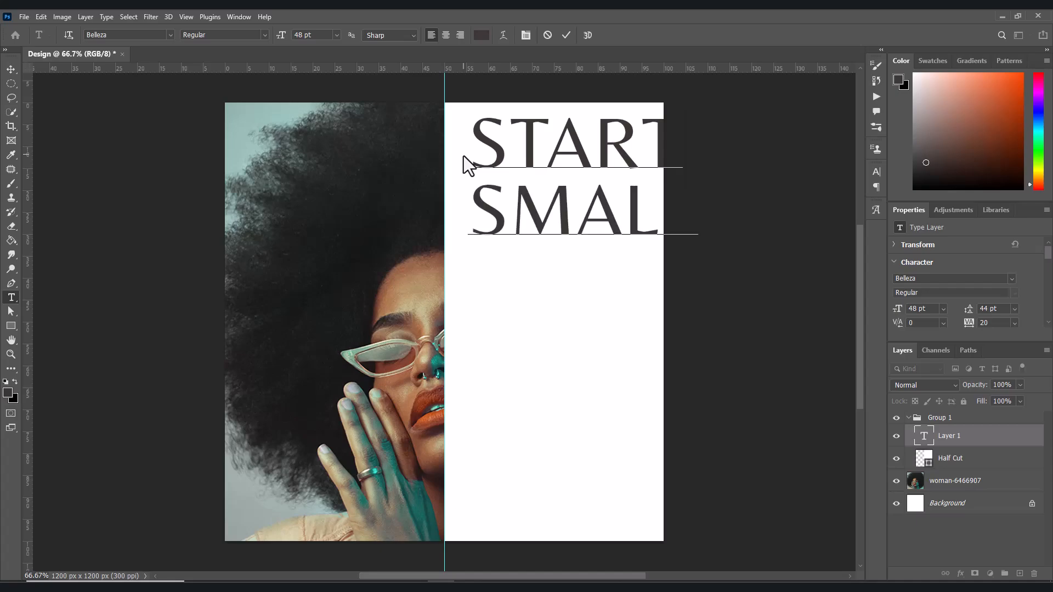
{"action": "key", "text": "Return"}
{"action": "type", "text": "GROW"}
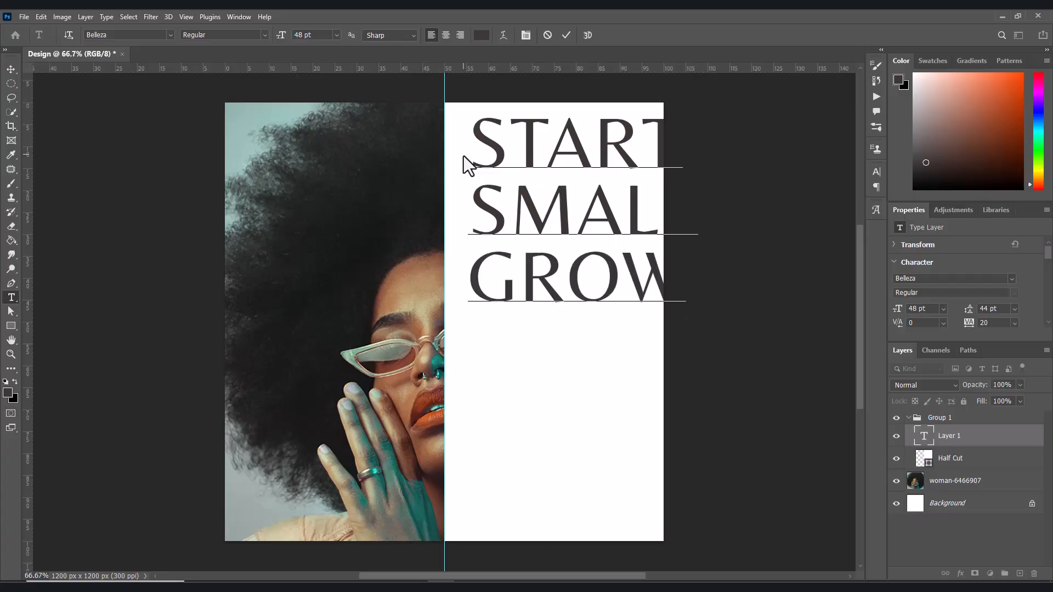
{"action": "key", "text": "Return"}
{"action": "type", "text": "BIG"}
{"action": "key", "text": "Return"}
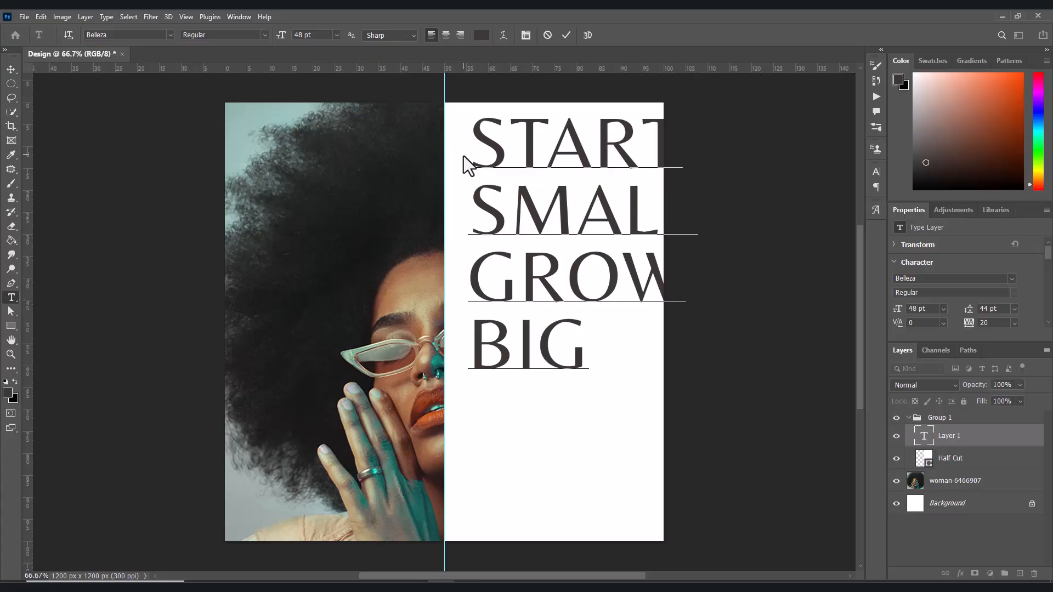
{"action": "type", "text": "DAILY"}
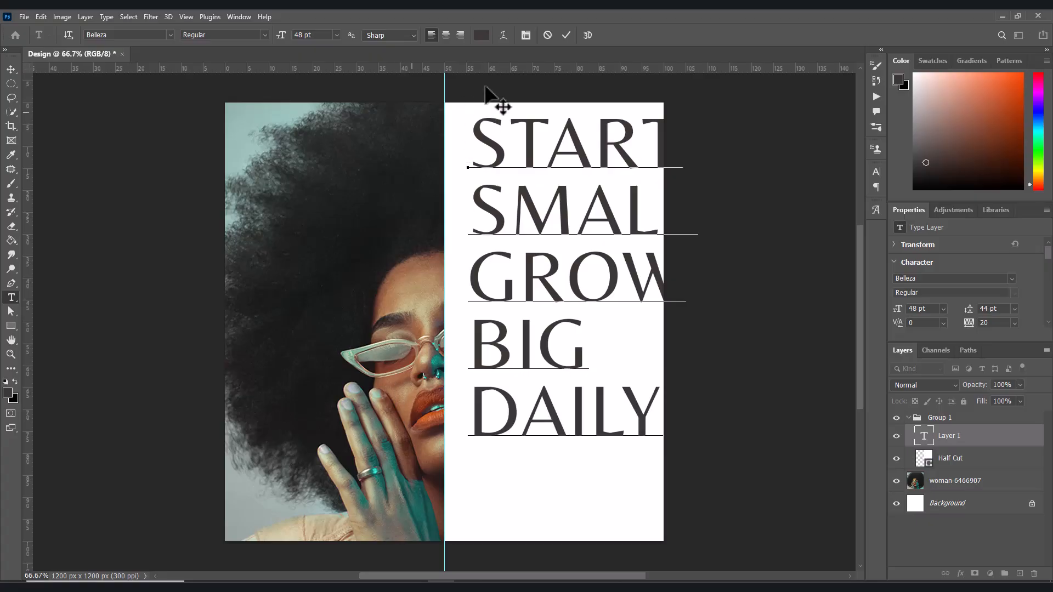
{"action": "left_click", "coordinate": [565, 35]}
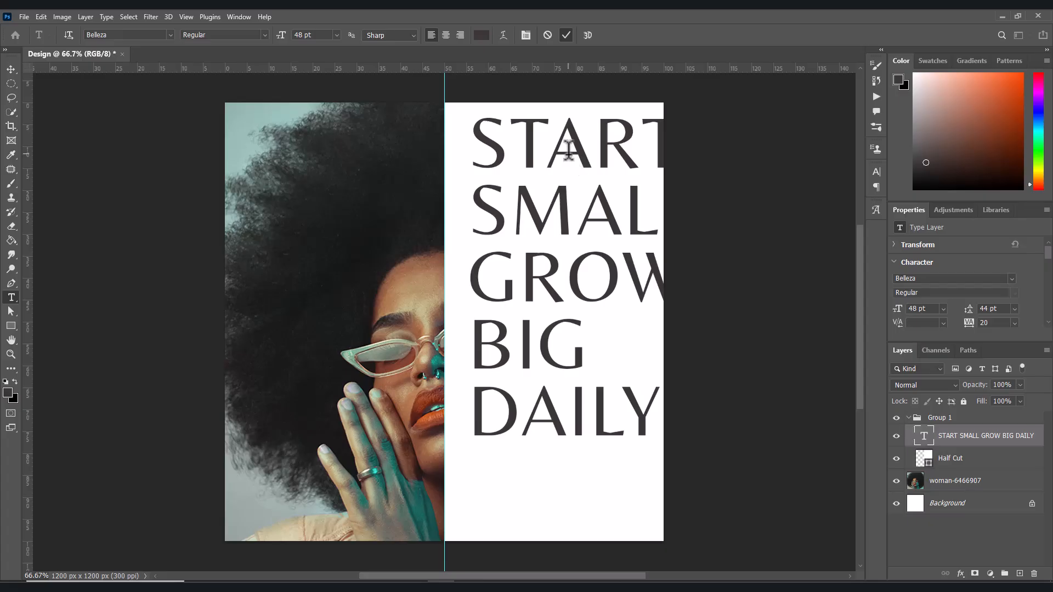
{"action": "left_click", "coordinate": [569, 149]}
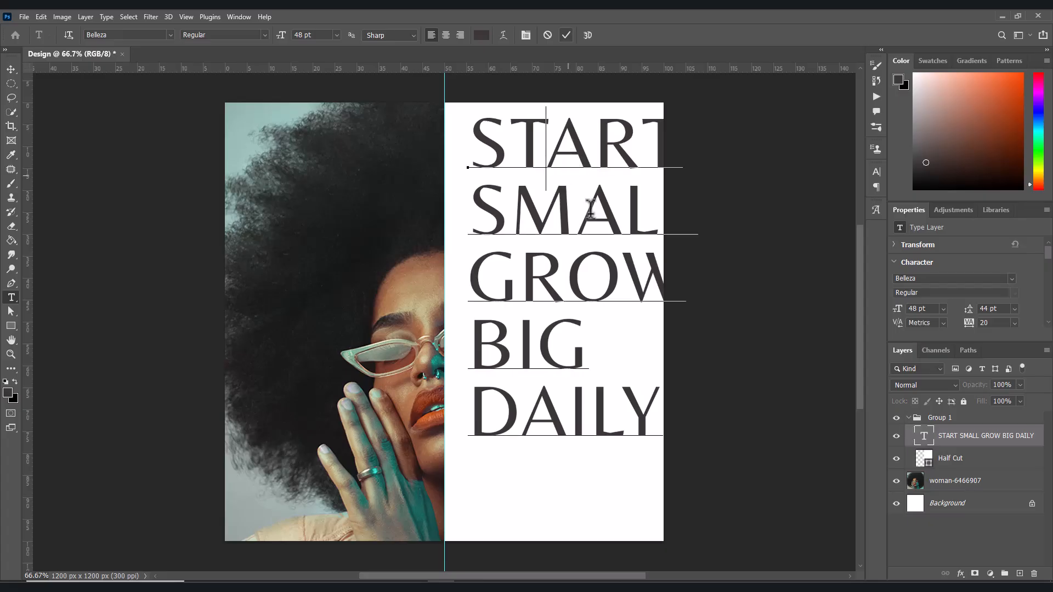
{"action": "left_click", "coordinate": [564, 37]}
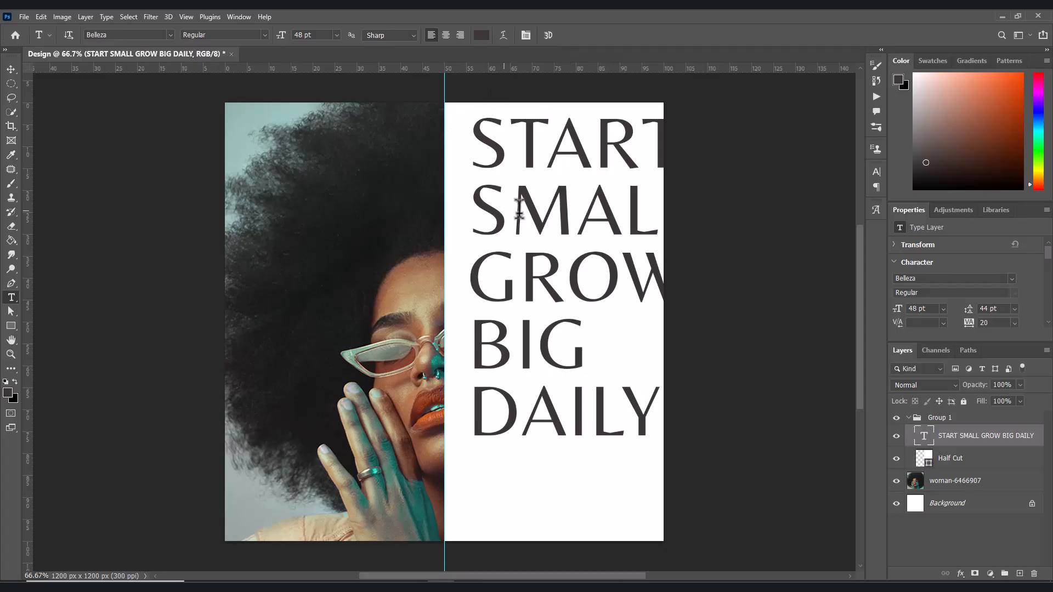
- Move the text block down and closer to the centre guide, change its font to Anton, and deselect the layer
{"action": "left_click", "coordinate": [11, 69]}
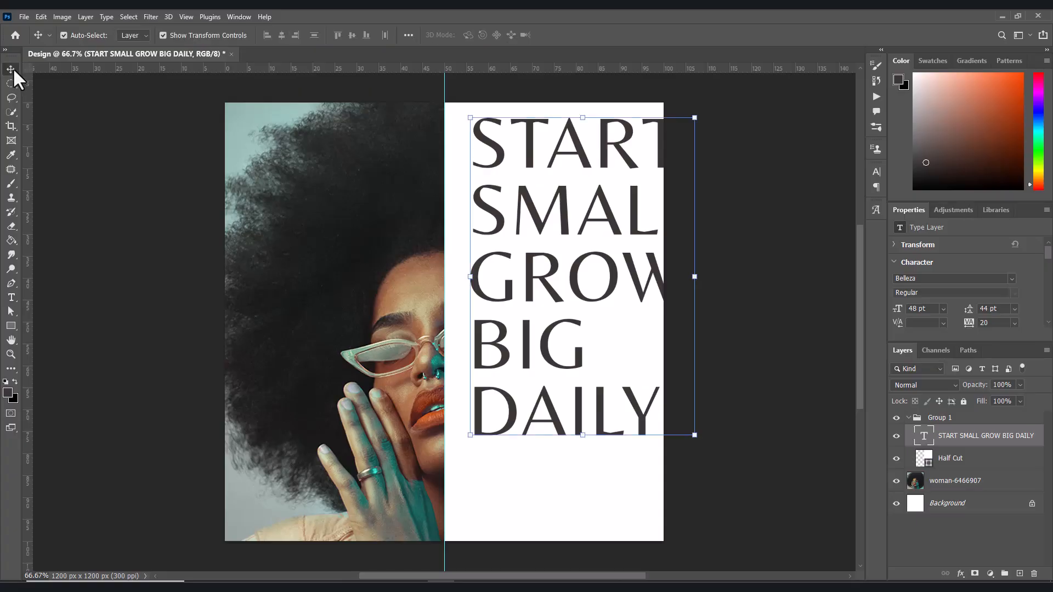
{"action": "left_click_drag", "start_coordinate": [531, 214], "coordinate": [514, 264]}
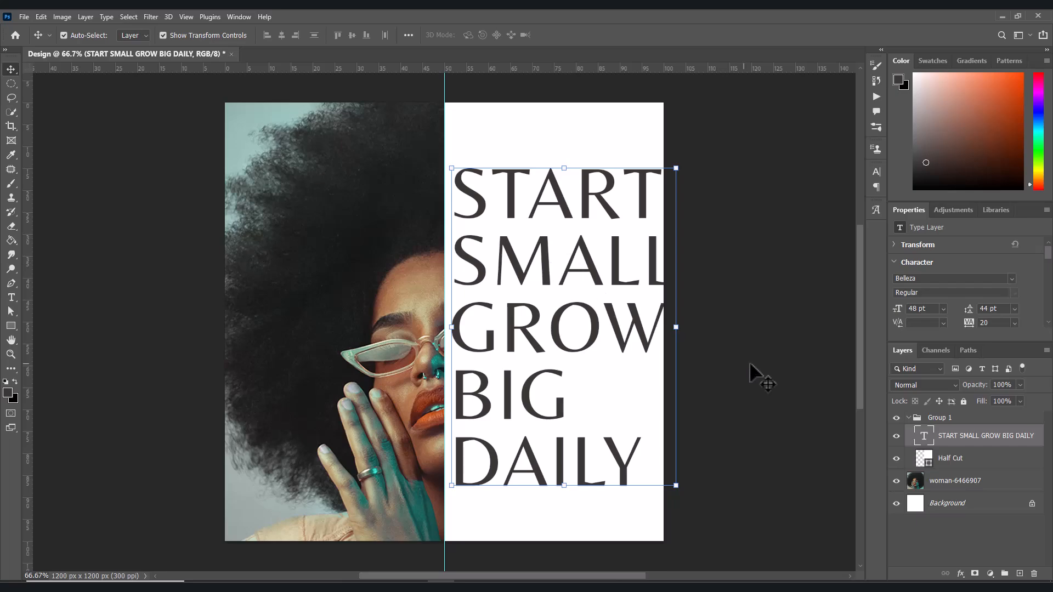
{"action": "double_click", "coordinate": [924, 439]}
{"action": "left_click", "coordinate": [1012, 277]}
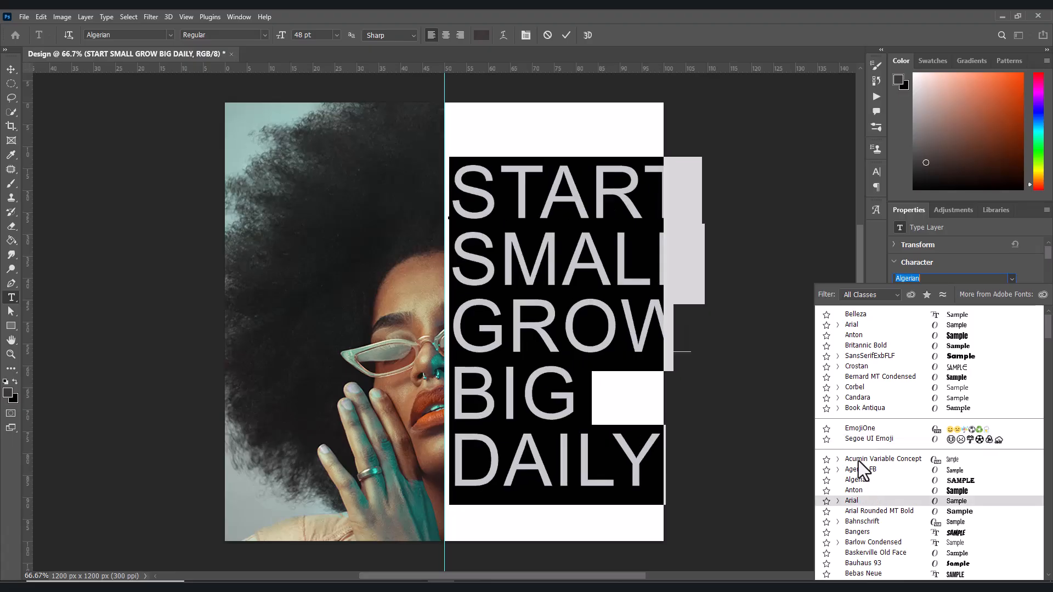
{"action": "left_click", "coordinate": [848, 491]}
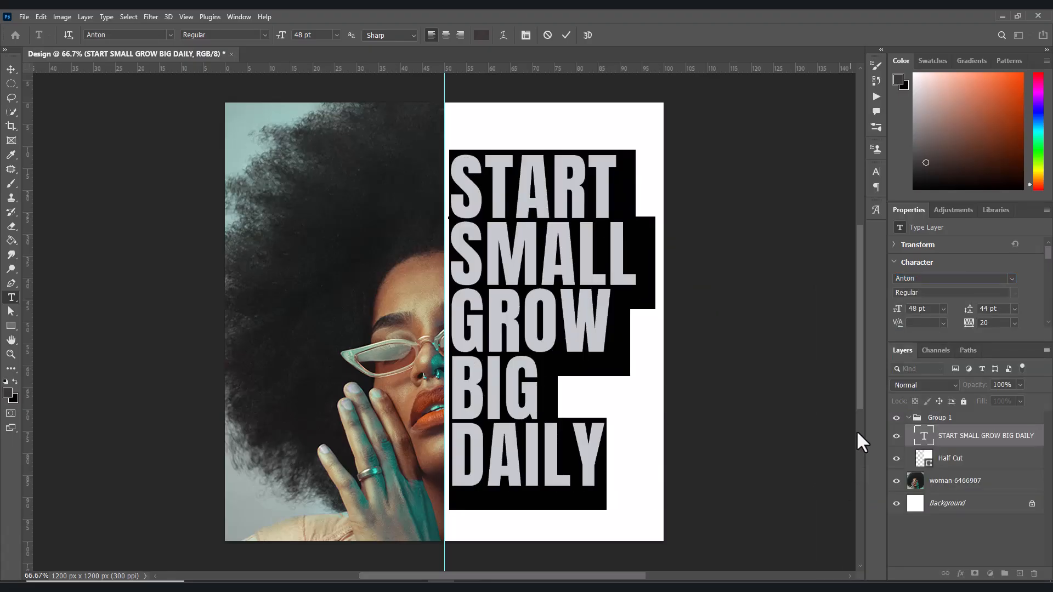
{"action": "left_click", "coordinate": [565, 35]}
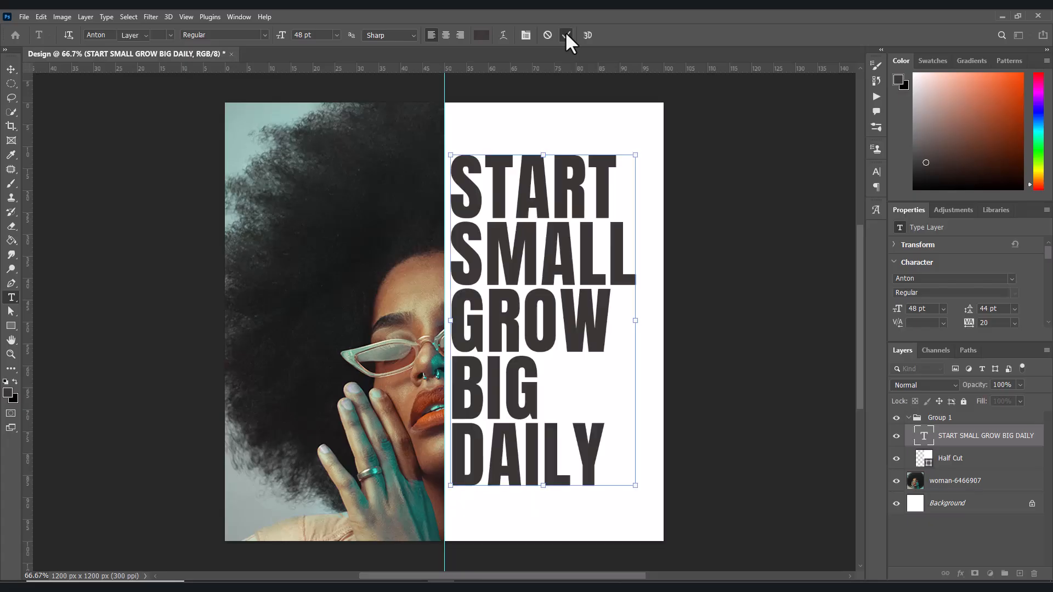
{"action": "key", "text": "v"}
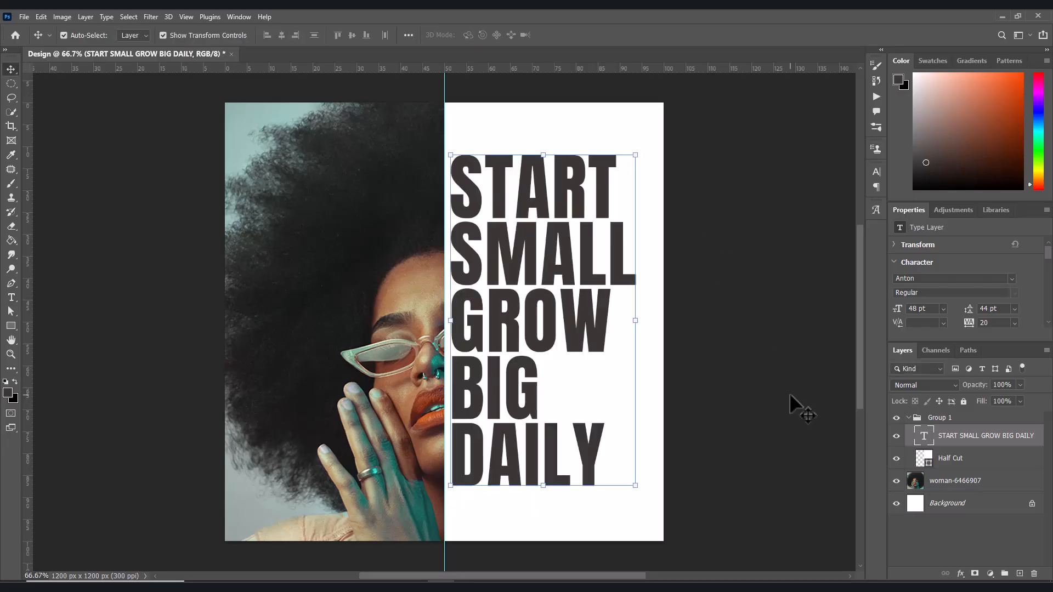
{"action": "left_click", "coordinate": [924, 549]}
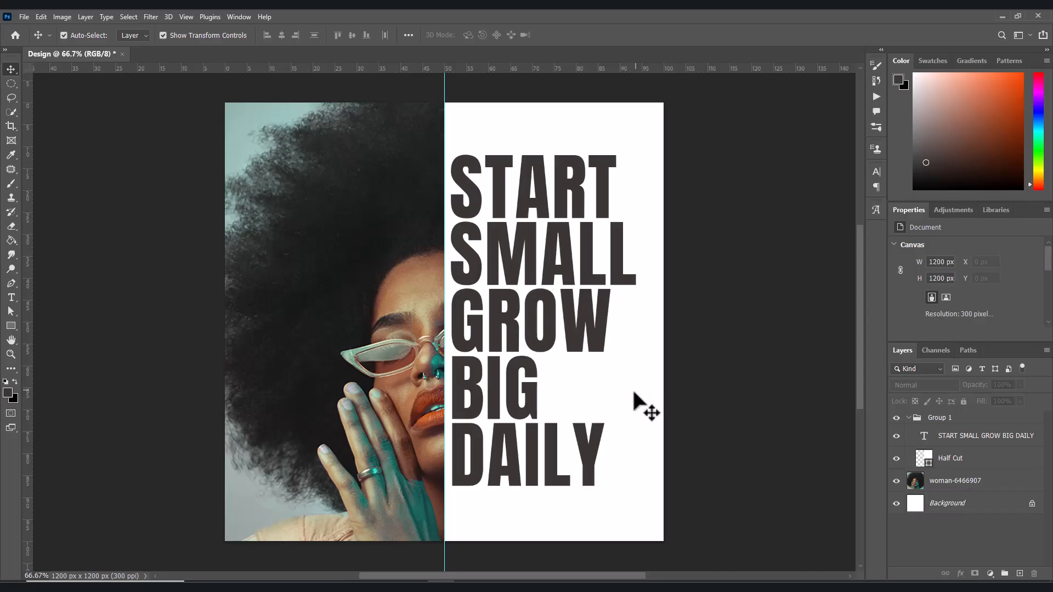
- Centre the START SMALL GROW BIG DAILY text layer vertically on the whole canvas, then clear the selection
{"action": "key", "text": "ctrl+a"}
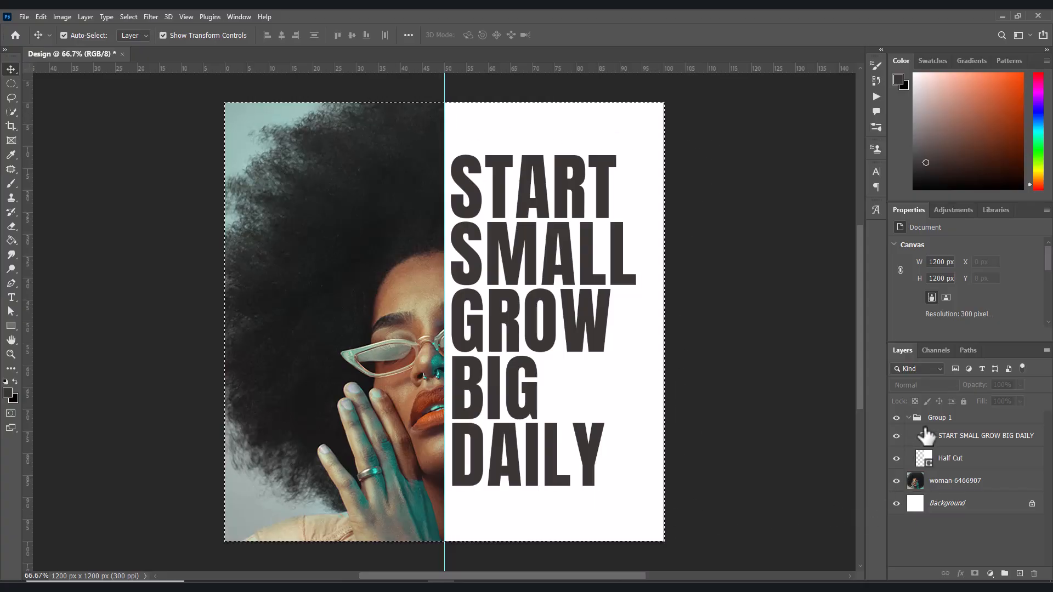
{"action": "left_click", "coordinate": [948, 441]}
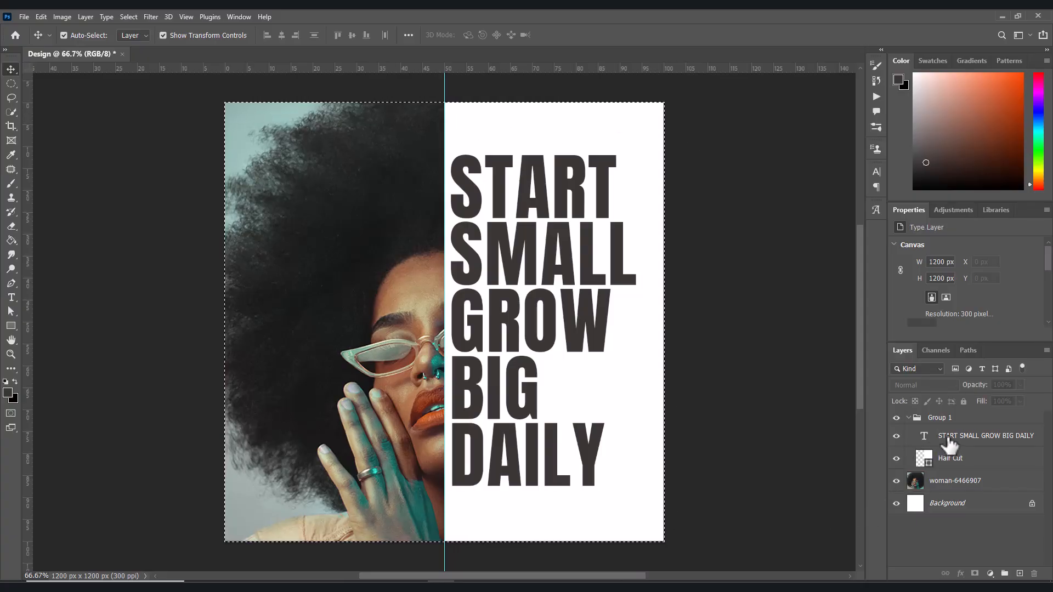
{"action": "left_click", "coordinate": [352, 34]}
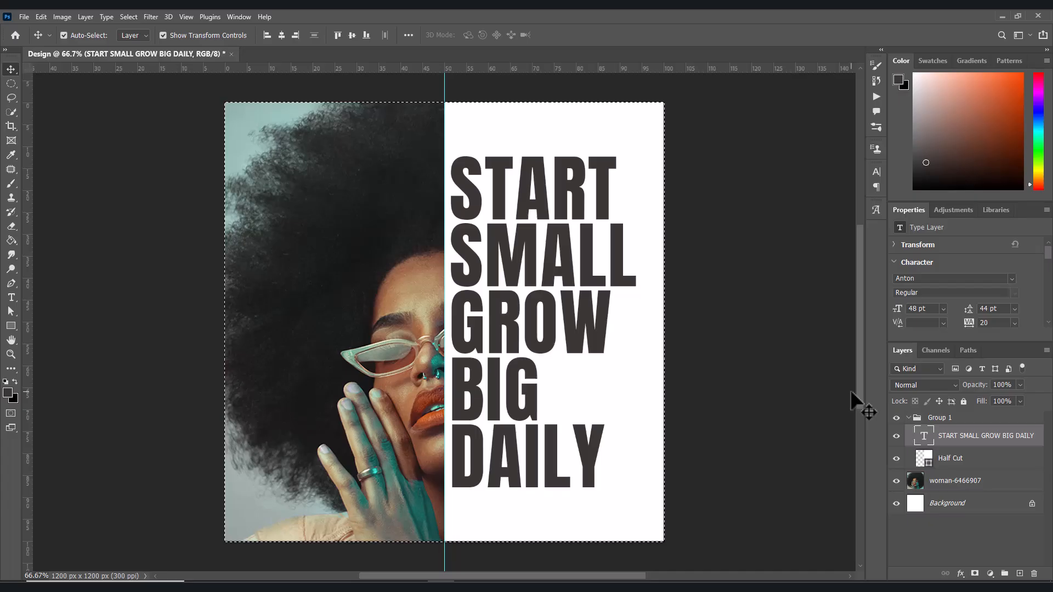
{"action": "key", "text": "ctrl"}
{"action": "key", "text": "ctrl+d"}
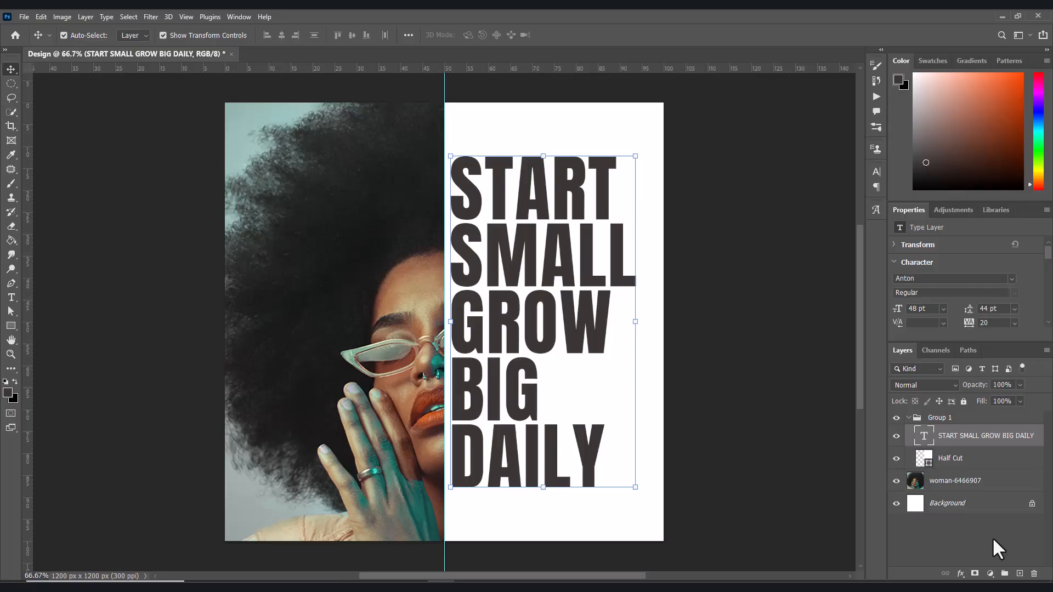
- Set the text layer's blending options to 0% fill opacity with a Shallow knockout
{"action": "right_click", "coordinate": [966, 441]}
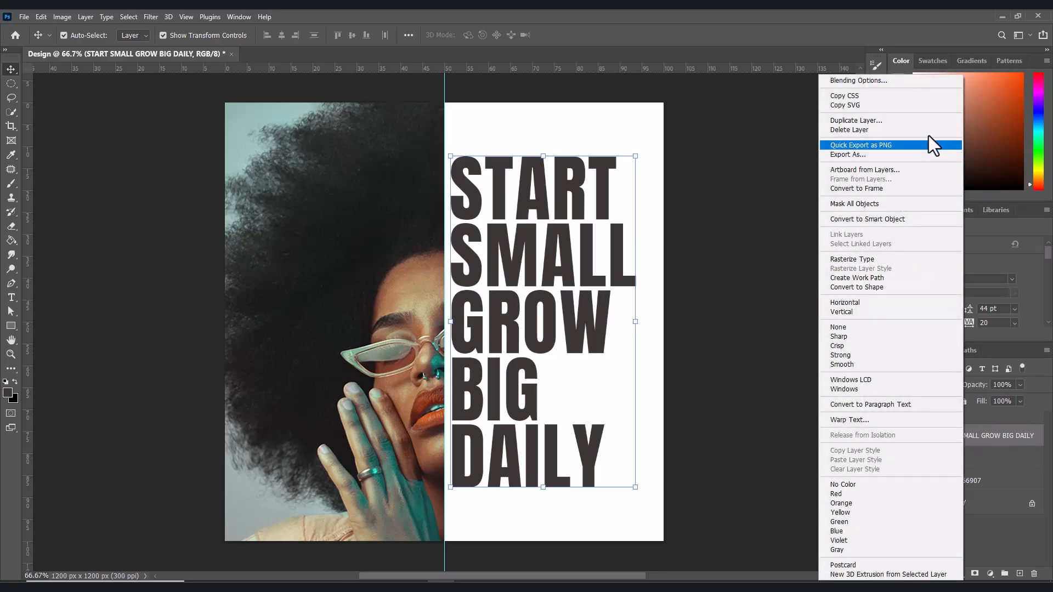
{"action": "left_click", "coordinate": [915, 84]}
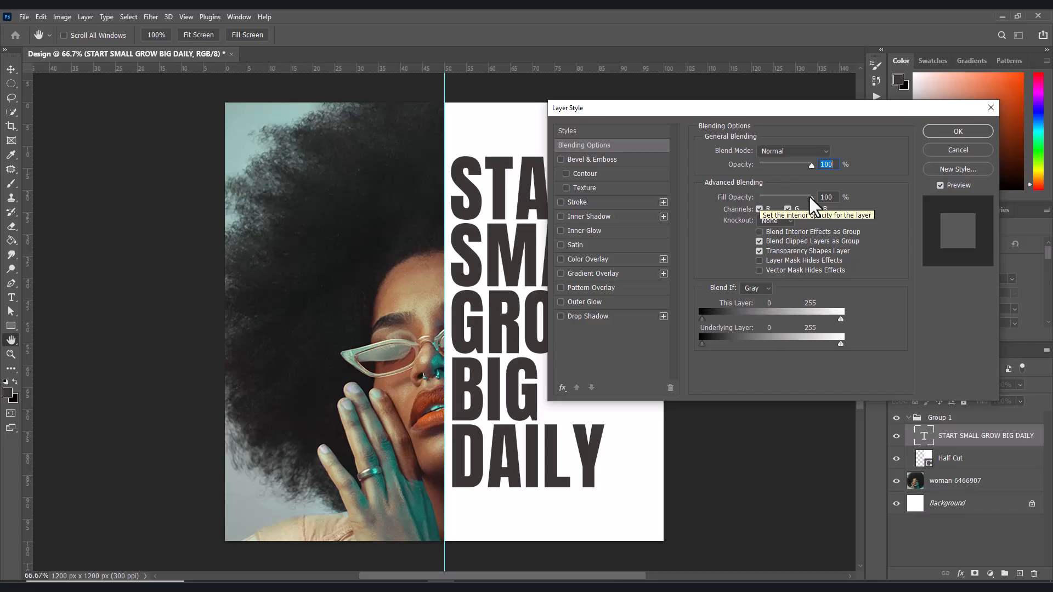
{"action": "left_click", "coordinate": [790, 221]}
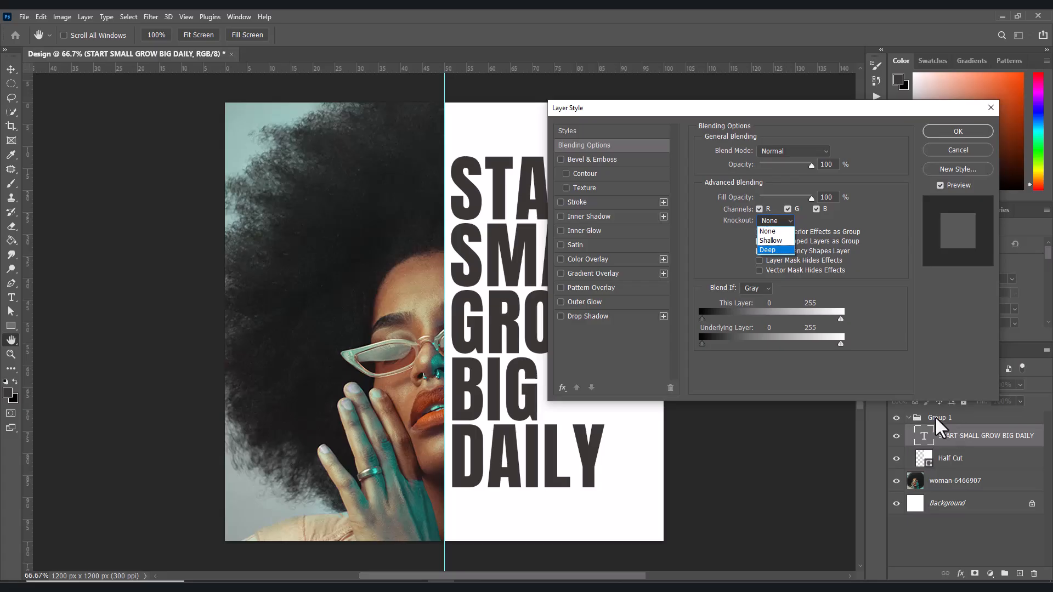
{"action": "left_click", "coordinate": [789, 231]}
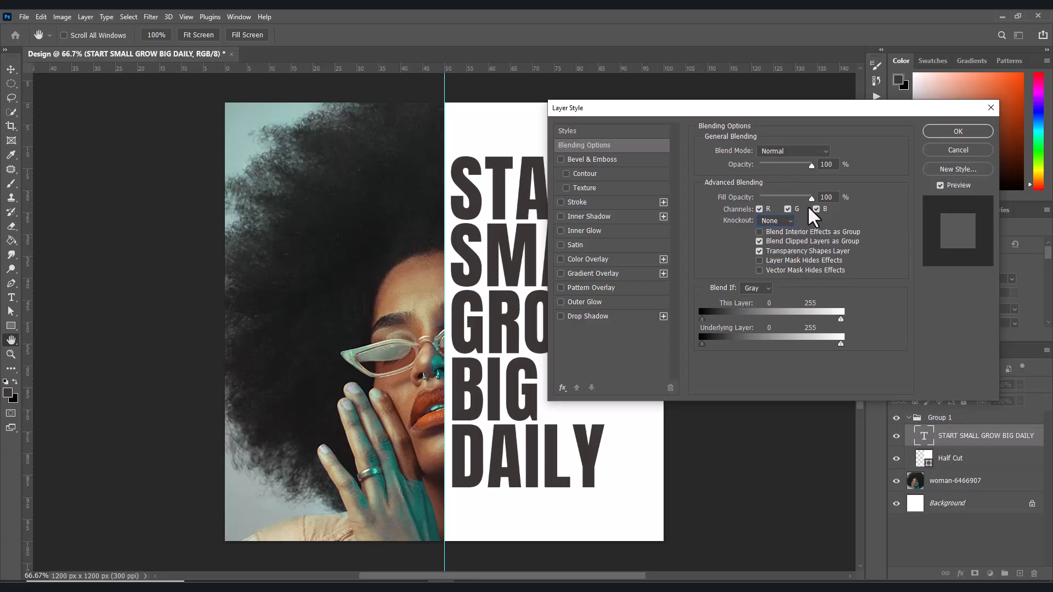
{"action": "left_click_drag", "start_coordinate": [811, 198], "coordinate": [757, 200]}
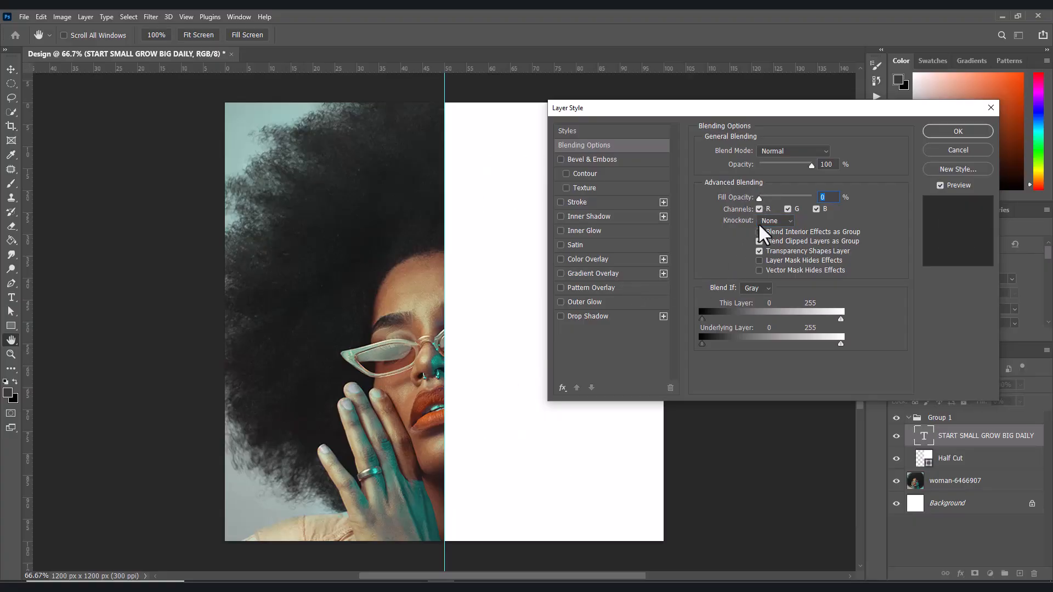
{"action": "left_click", "coordinate": [776, 220]}
{"action": "left_click", "coordinate": [788, 244]}
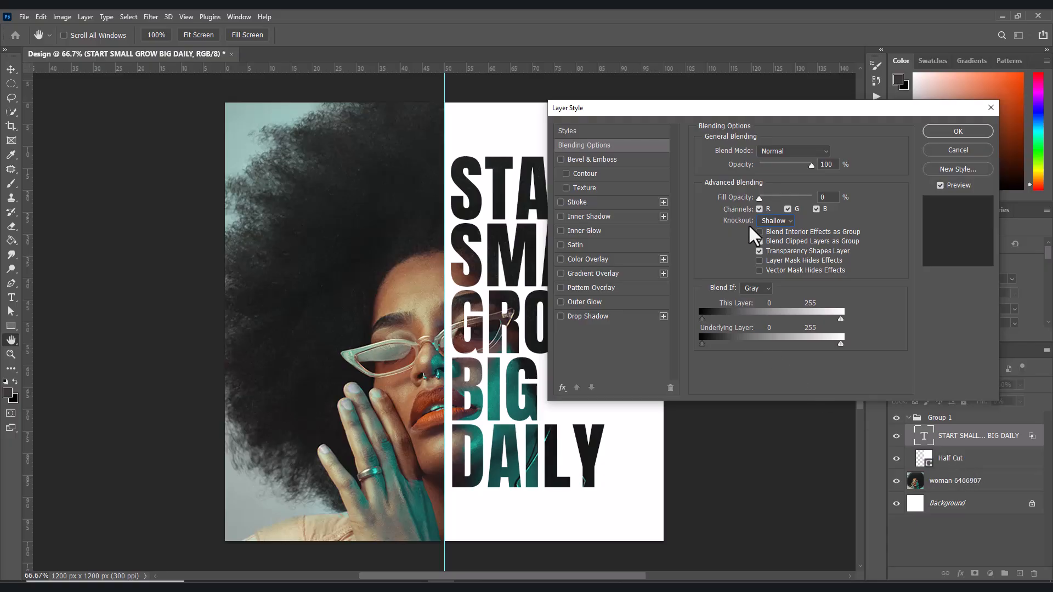
{"action": "left_click", "coordinate": [942, 134]}
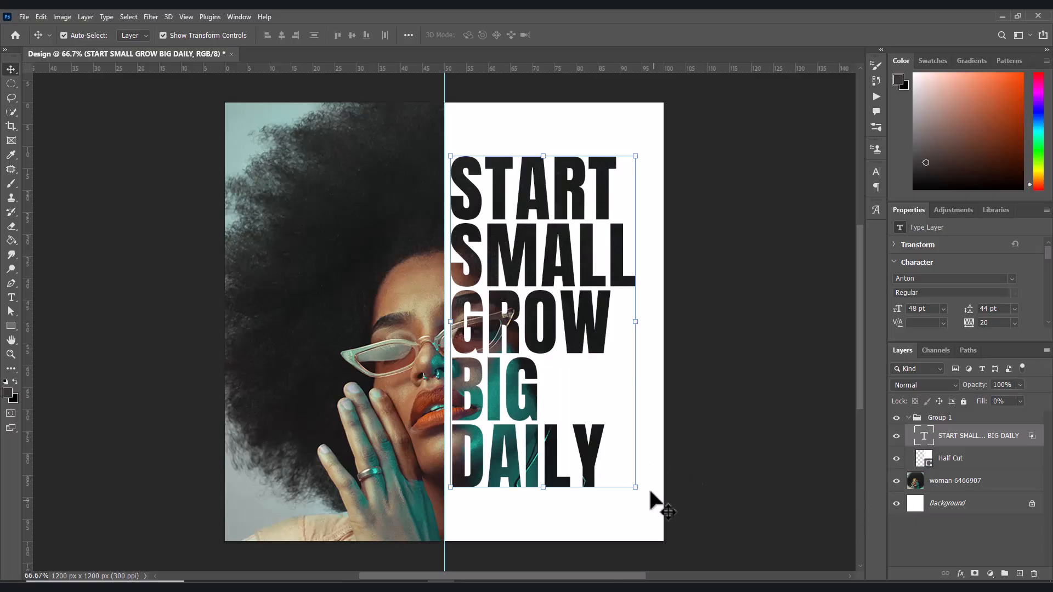
- Draw a white rectangle about 1046 x 941 px across both halves, covering the text and most of the portrait
{"action": "left_click", "coordinate": [11, 326]}
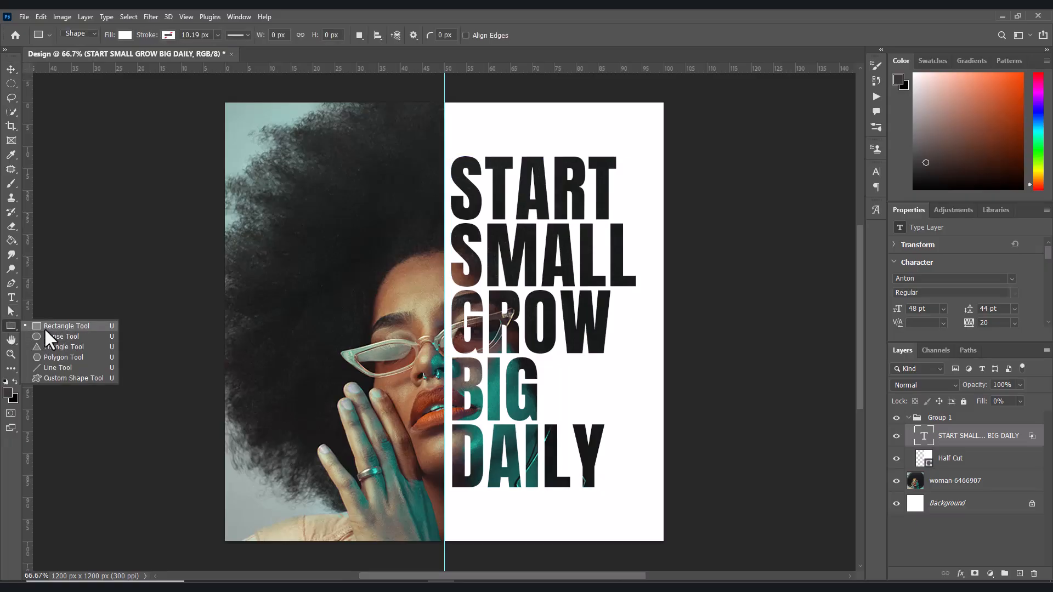
{"action": "left_click", "coordinate": [45, 327]}
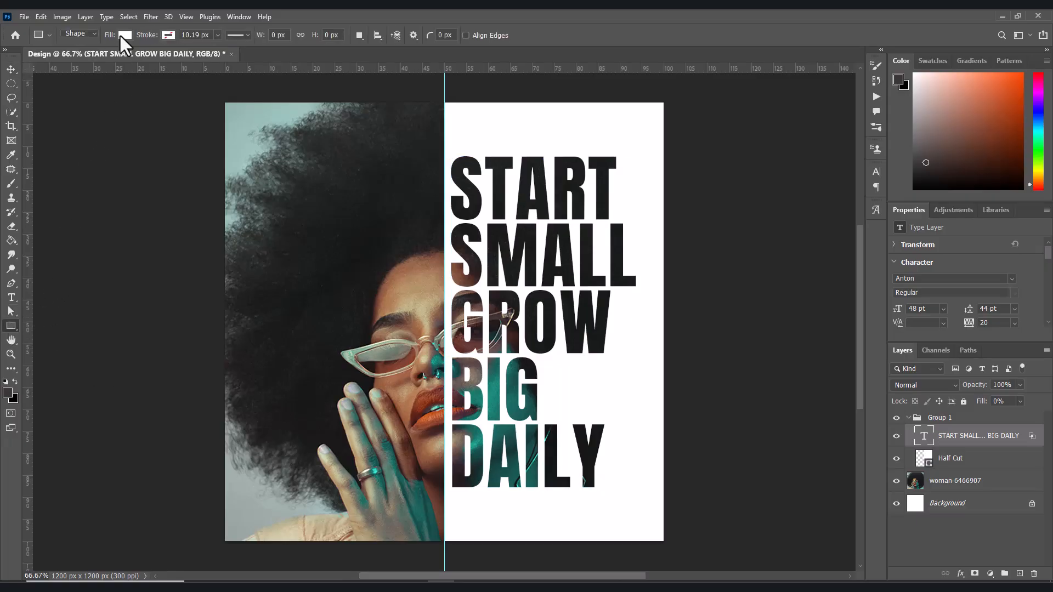
{"action": "left_click_drag", "start_coordinate": [251, 122], "coordinate": [638, 493]}
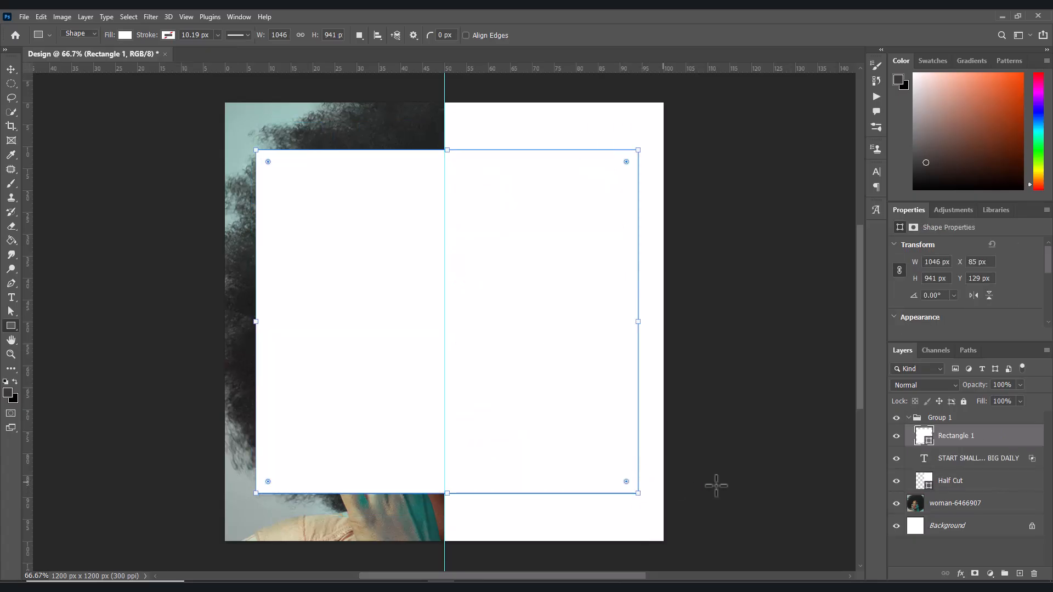
- Set the white rectangle's fill opacity to 0% and give it a 13 px white stroke
{"action": "right_click", "coordinate": [953, 441]}
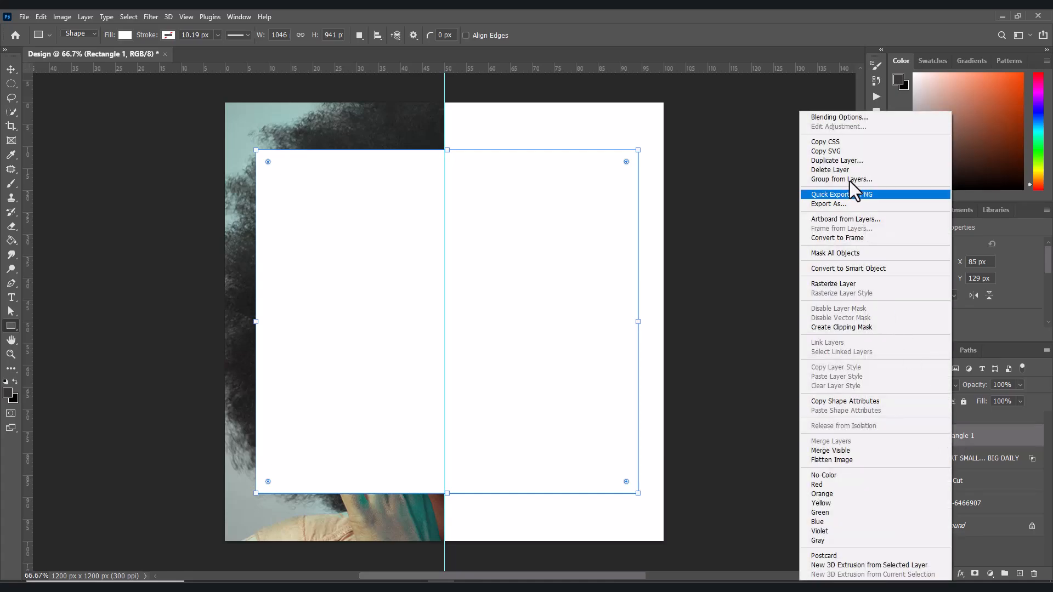
{"action": "left_click", "coordinate": [839, 118]}
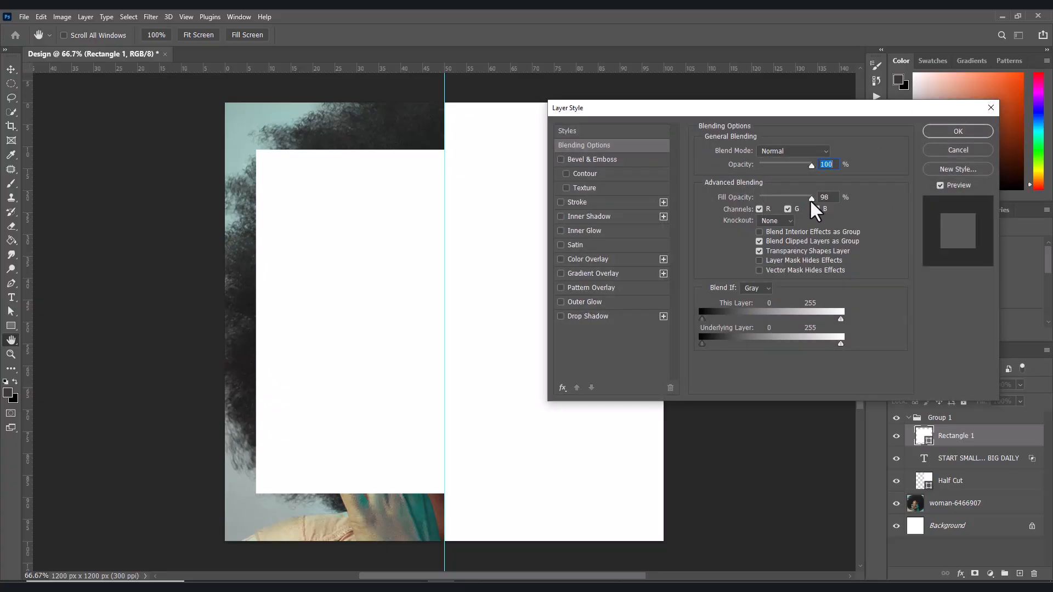
{"action": "left_click_drag", "start_coordinate": [812, 198], "coordinate": [752, 205]}
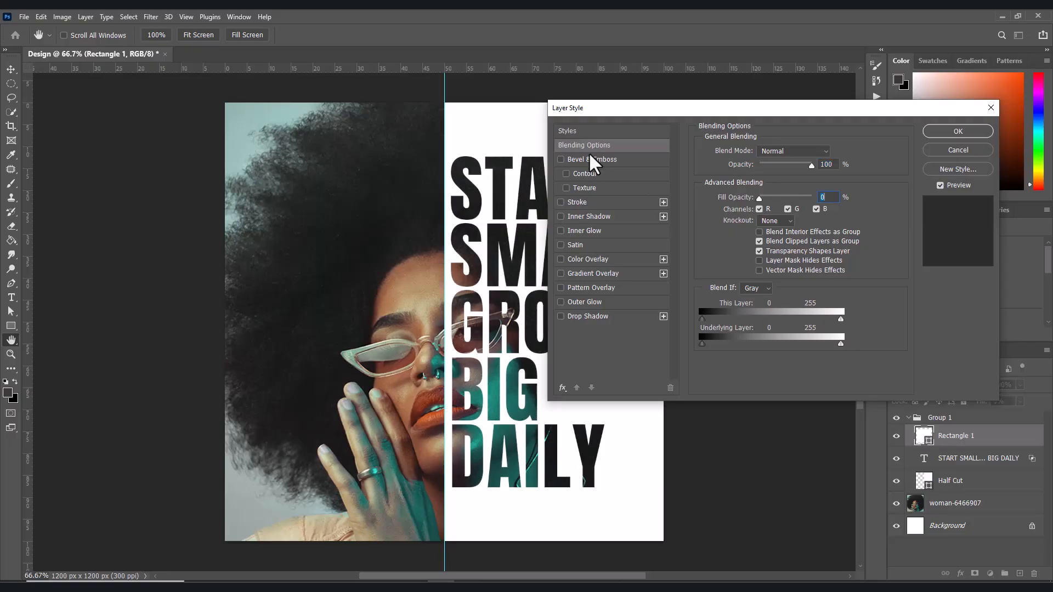
{"action": "left_click", "coordinate": [560, 202]}
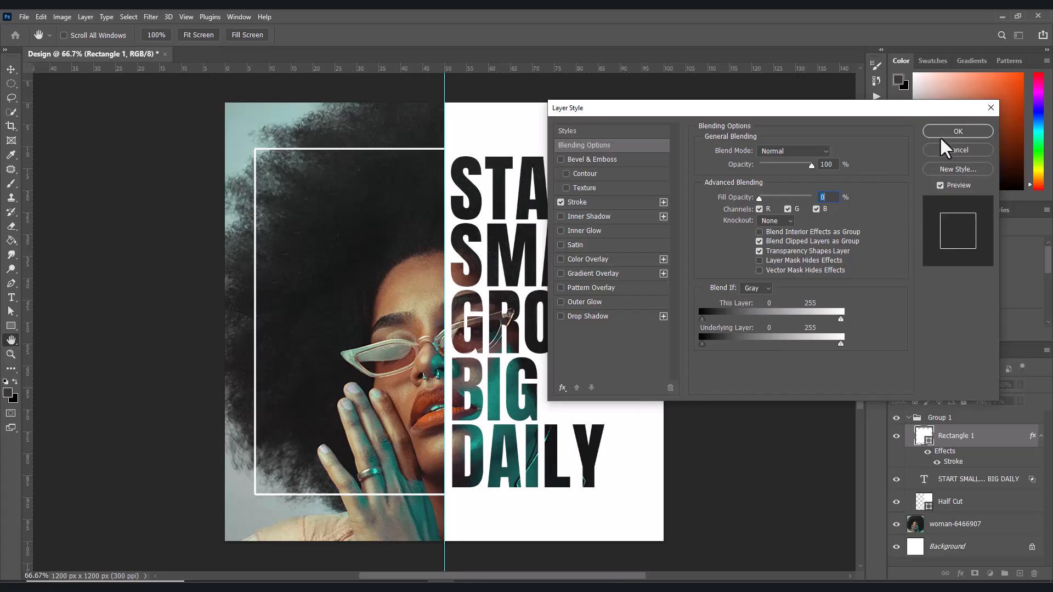
{"action": "left_click", "coordinate": [578, 204]}
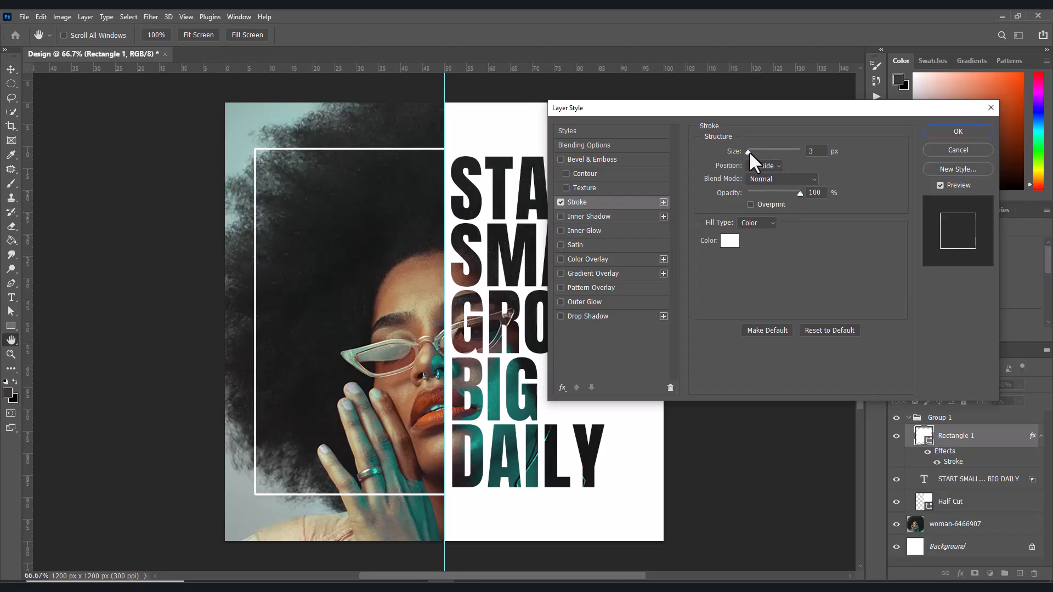
{"action": "left_click_drag", "start_coordinate": [749, 150], "coordinate": [752, 150]}
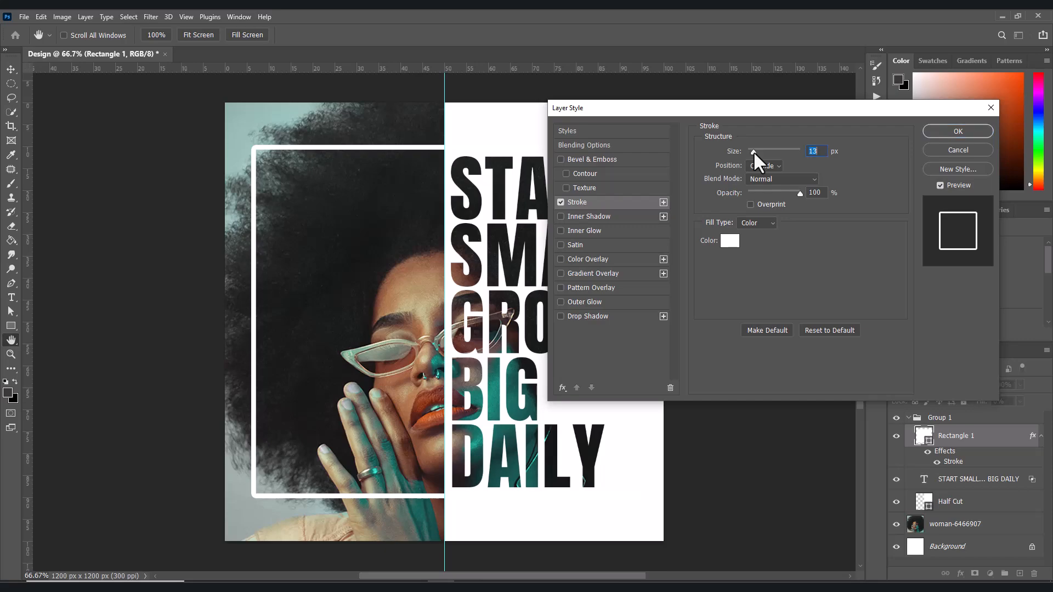
{"action": "left_click", "coordinate": [945, 129]}
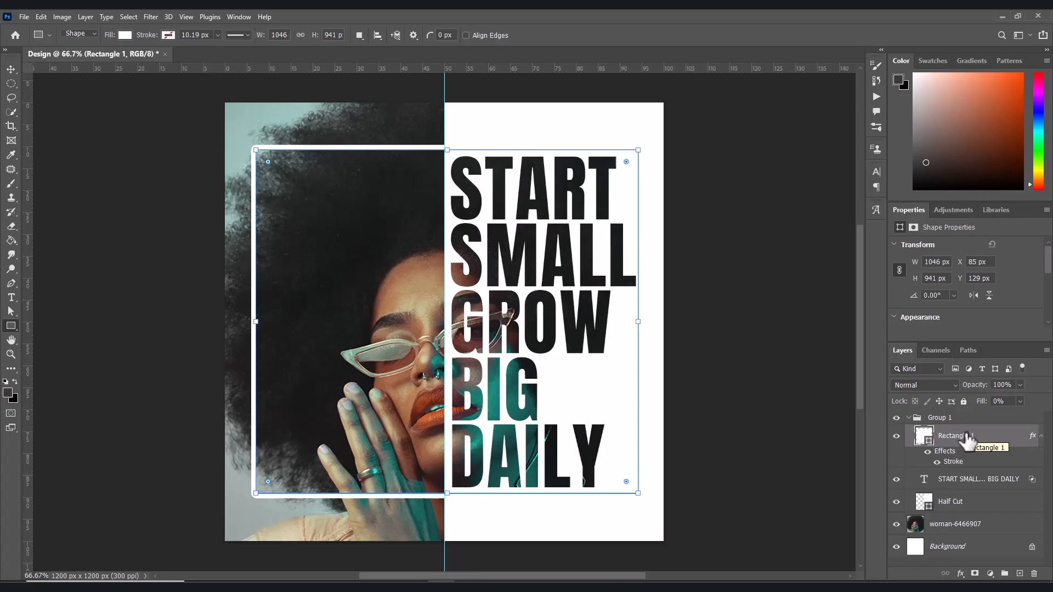
- Place the Rectangle 1 layer between the START SMALL GROW BIG DAILY text and Half Cut, then collapse Group 1 and deselect
{"action": "left_click_drag", "start_coordinate": [966, 438], "coordinate": [974, 484]}
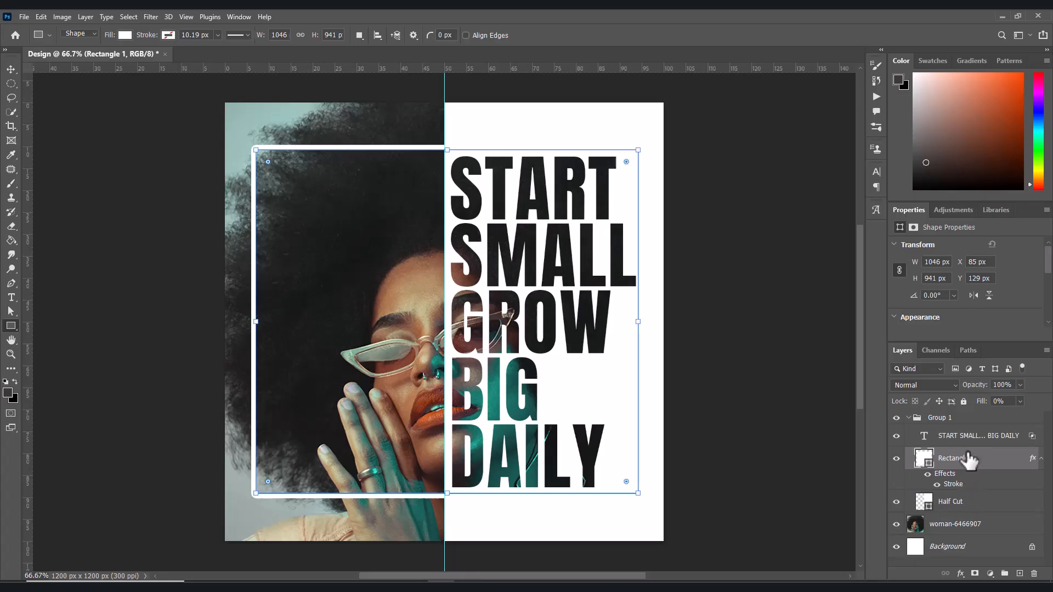
{"action": "left_click", "coordinate": [908, 418]}
{"action": "left_click", "coordinate": [986, 483]}
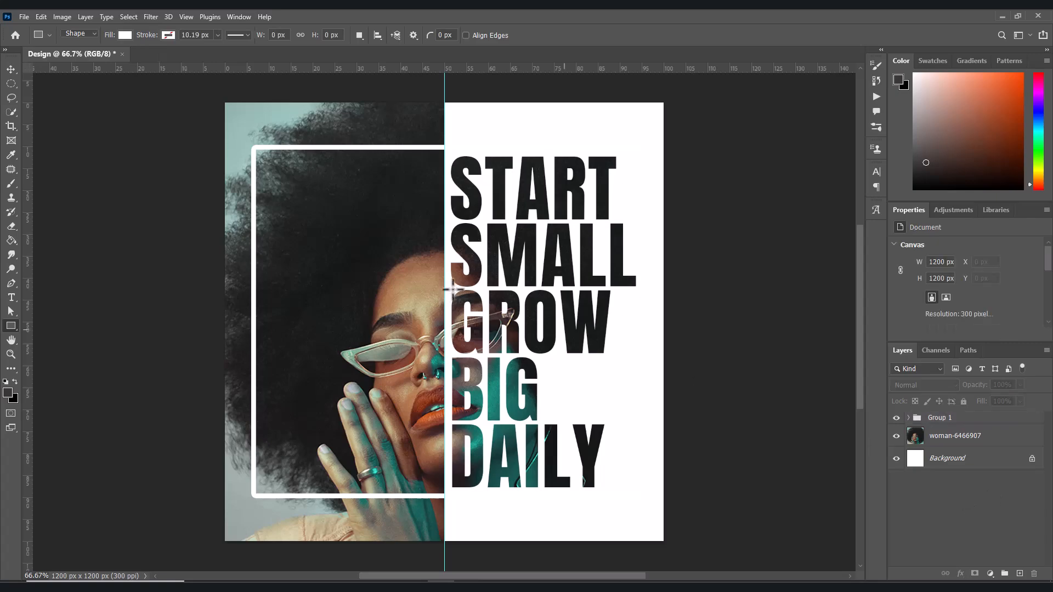
- Draw a white circle about 294 px across over the lower-left part of the portrait
{"action": "right_click", "coordinate": [8, 324]}
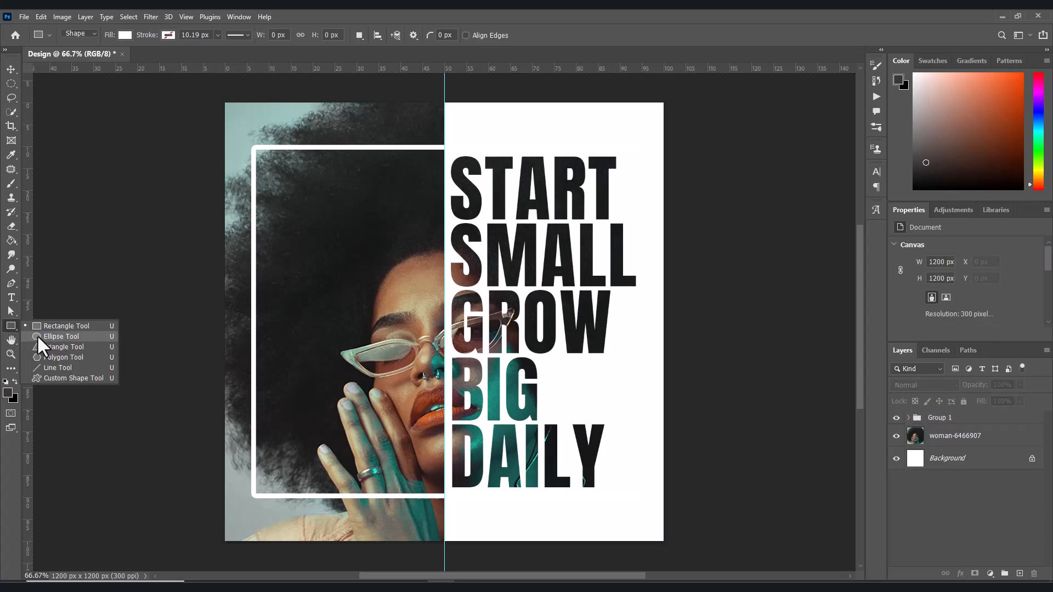
{"action": "left_click", "coordinate": [38, 336]}
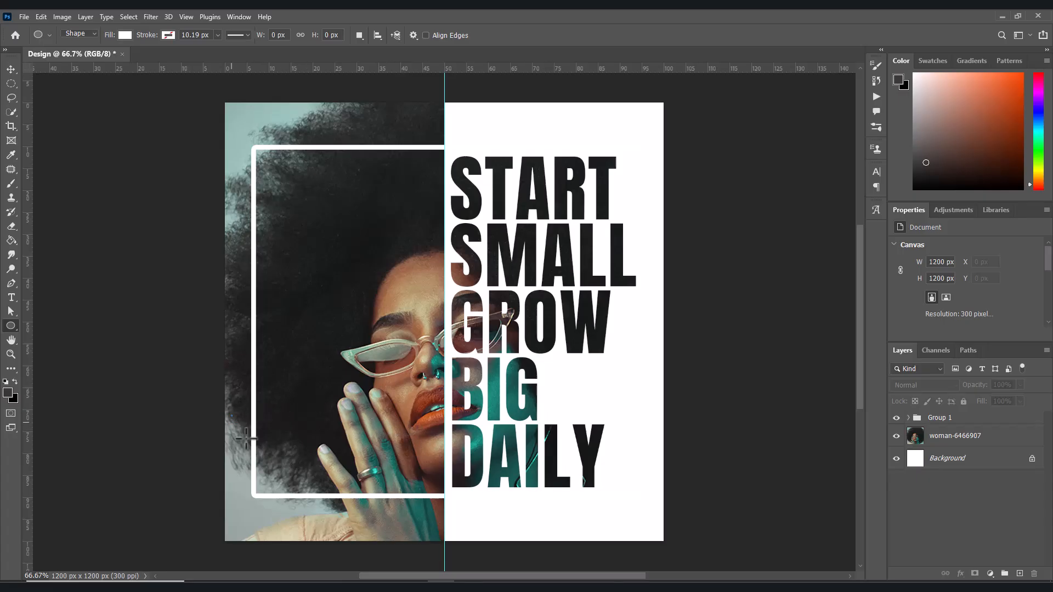
{"action": "left_click_drag", "start_coordinate": [233, 415], "coordinate": [339, 523]}
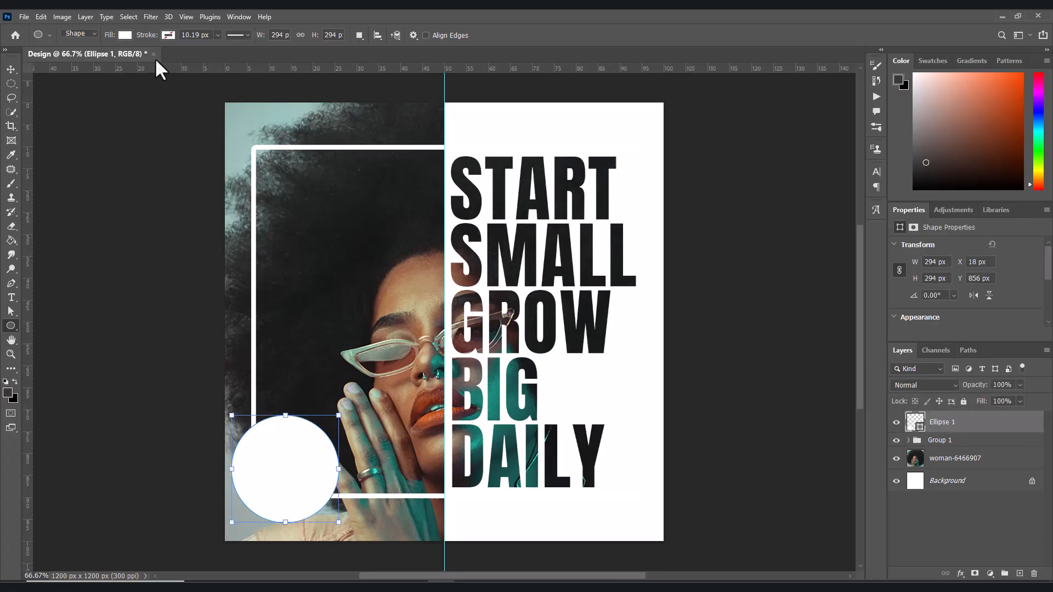
- Fill the circle with magenta and move it to the canvas's upper-right corner, partly beyond the edge
{"action": "left_click", "coordinate": [125, 35]}
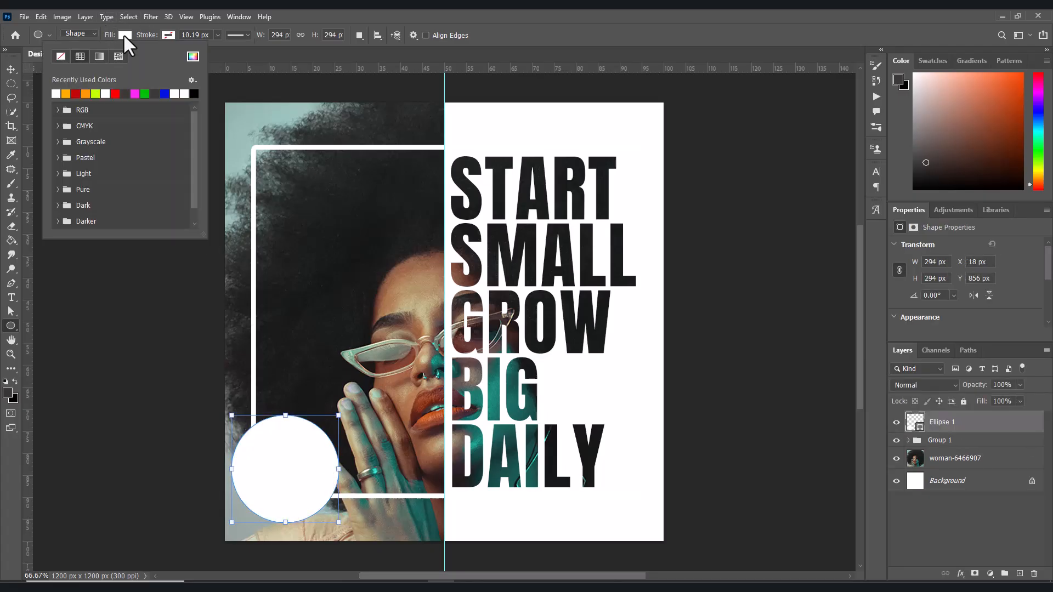
{"action": "left_click", "coordinate": [135, 93]}
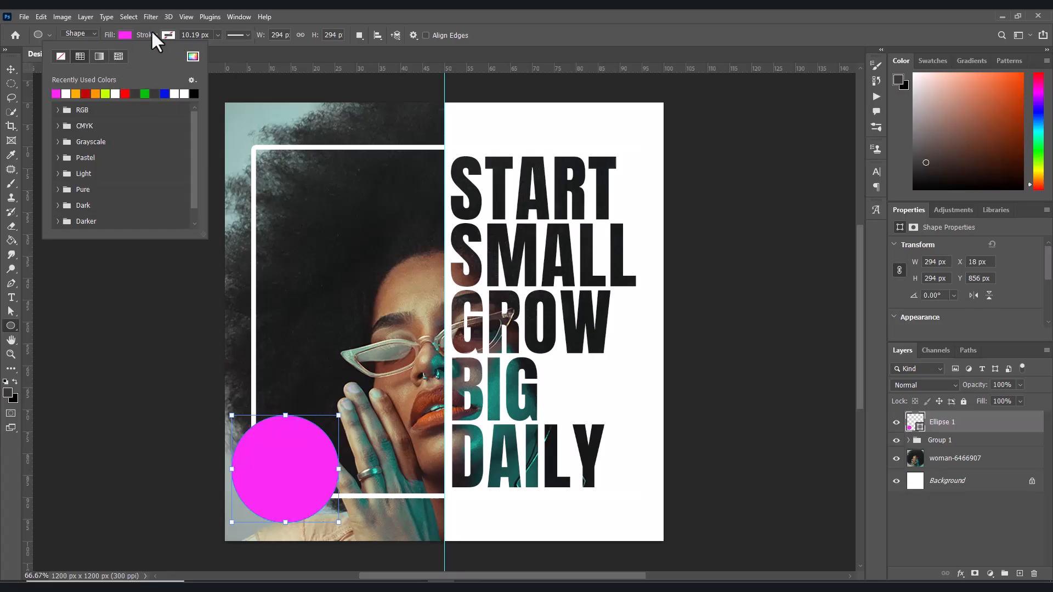
{"action": "left_click", "coordinate": [118, 30]}
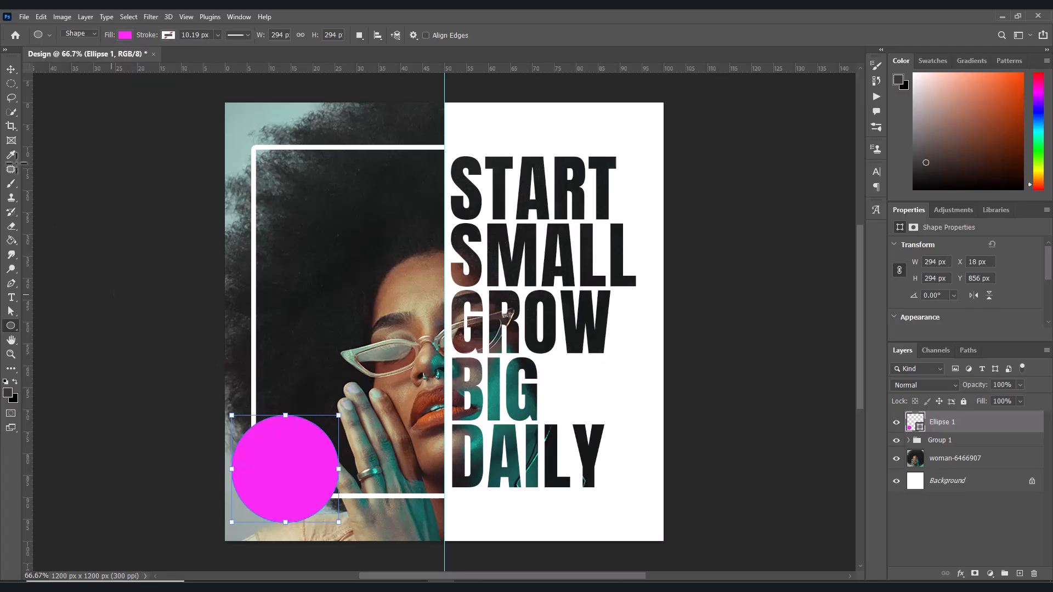
{"action": "left_click", "coordinate": [10, 70]}
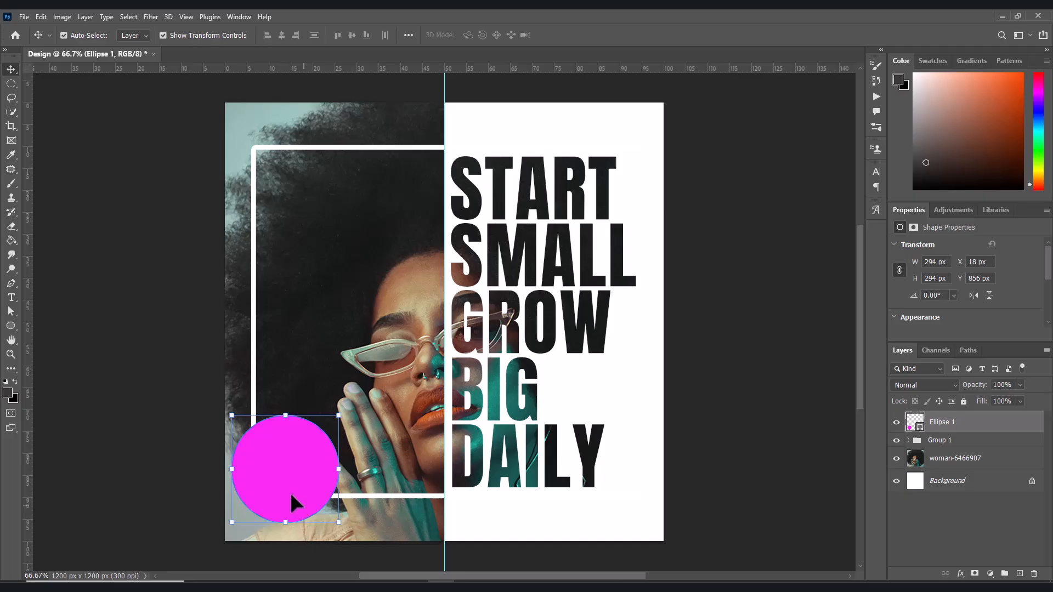
{"action": "left_click_drag", "start_coordinate": [291, 500], "coordinate": [640, 166]}
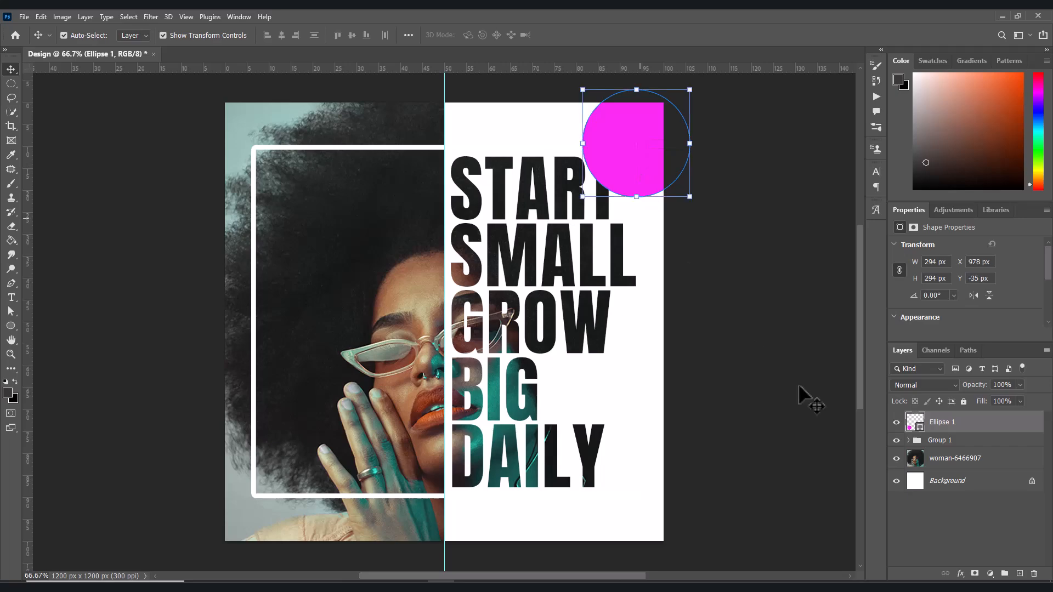
- Move the Ellipse 1 layer into Group 1 between Rectangle 1 and Half Cut, and deselect the circle
{"action": "left_click", "coordinate": [908, 440]}
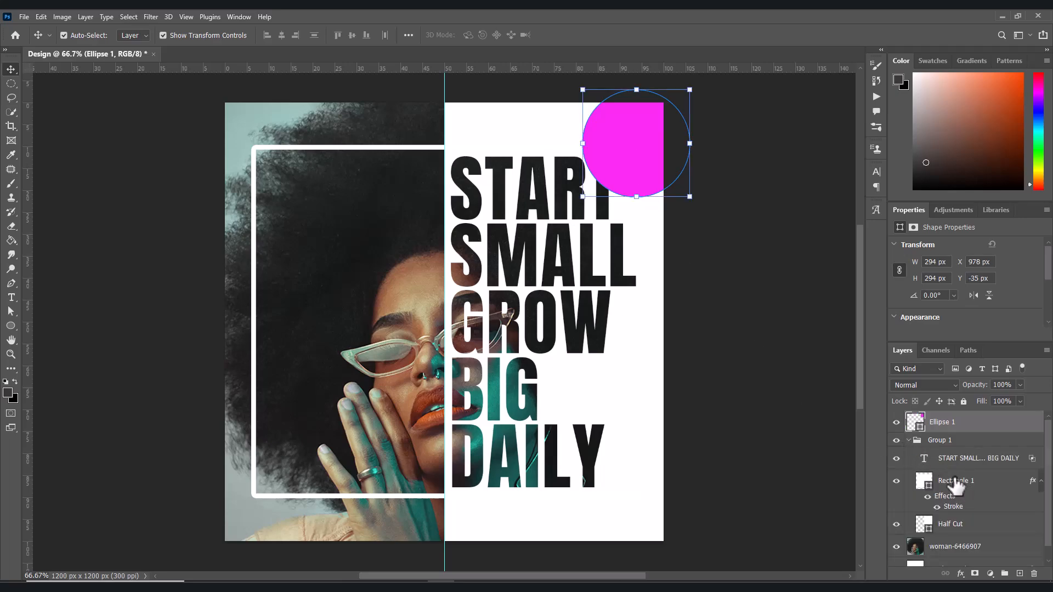
{"action": "left_click", "coordinate": [1040, 481]}
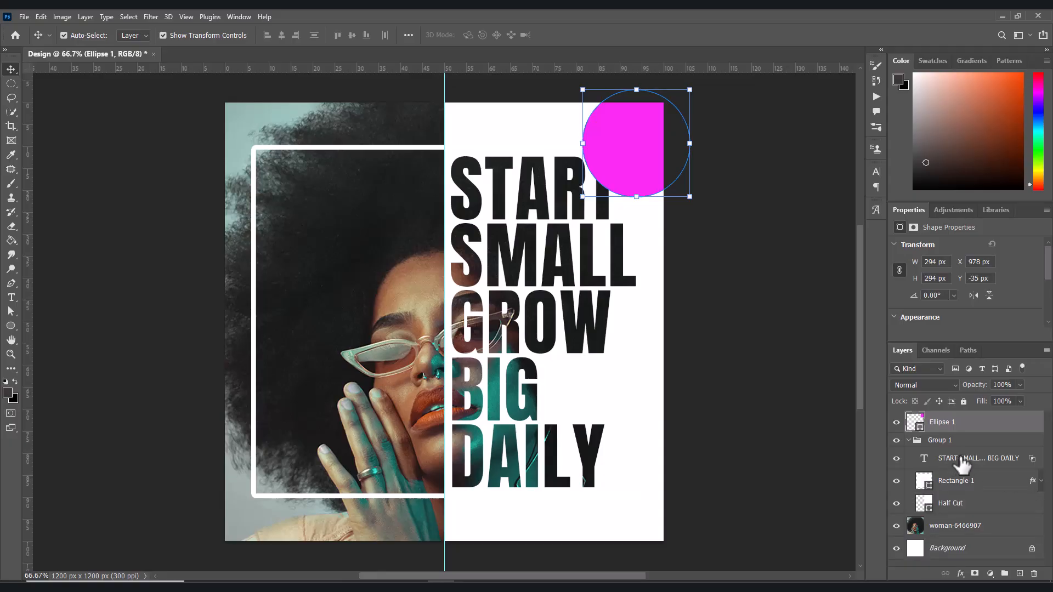
{"action": "left_click_drag", "start_coordinate": [942, 427], "coordinate": [952, 482]}
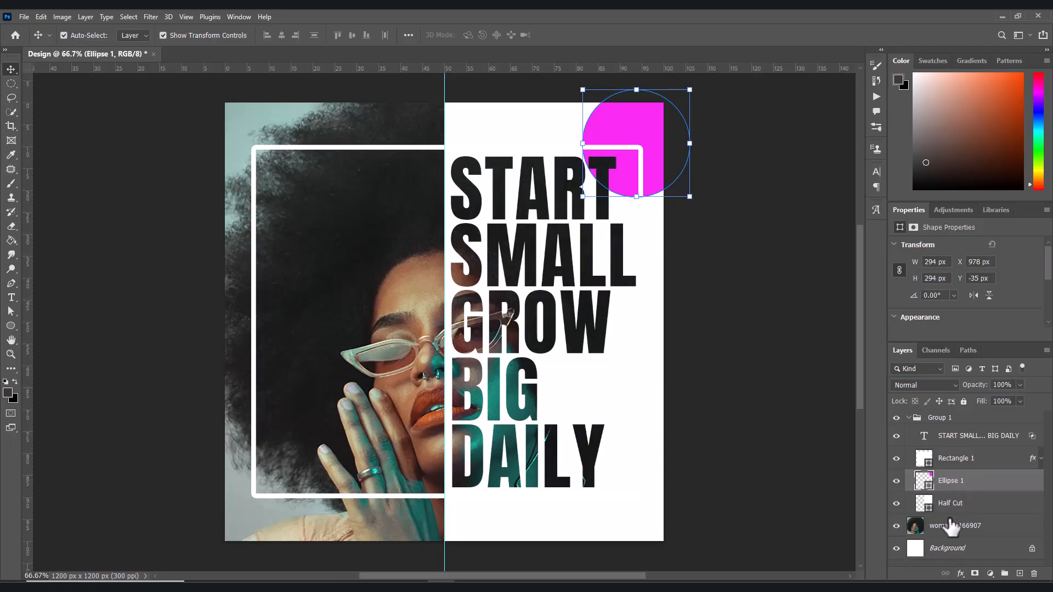
{"action": "left_click", "coordinate": [946, 550]}
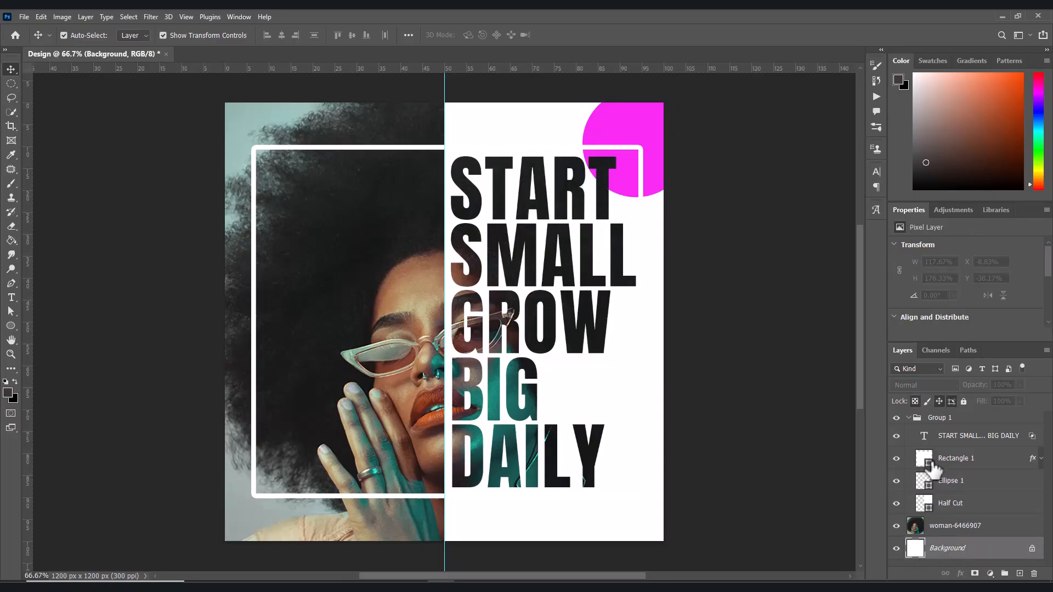
- Duplicate the magenta circle and move the copy down over the end of the word DAILY
{"action": "left_click", "coordinate": [655, 146]}
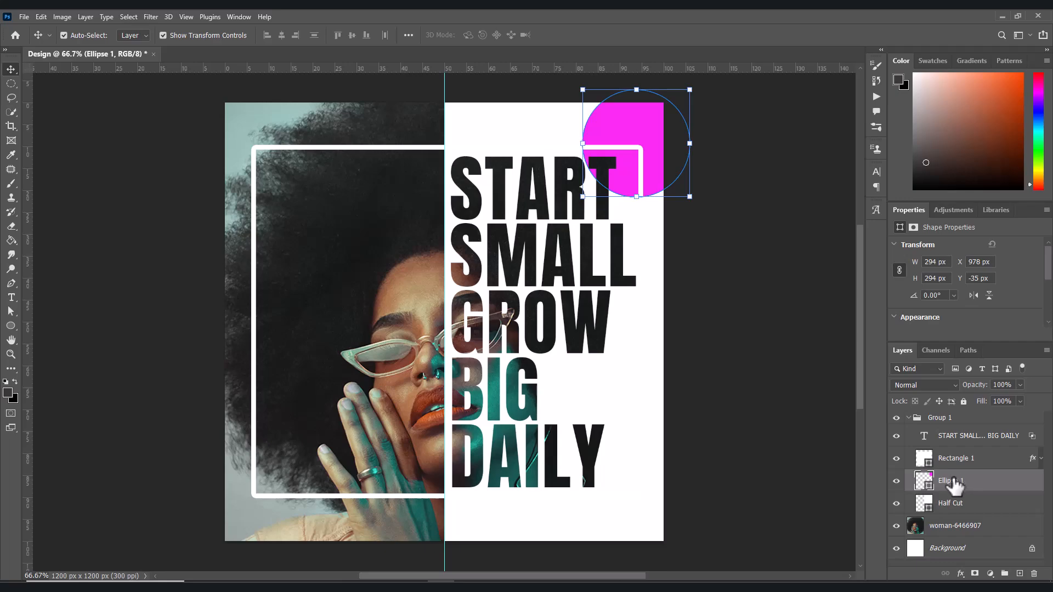
{"action": "key", "text": "ctrl+j"}
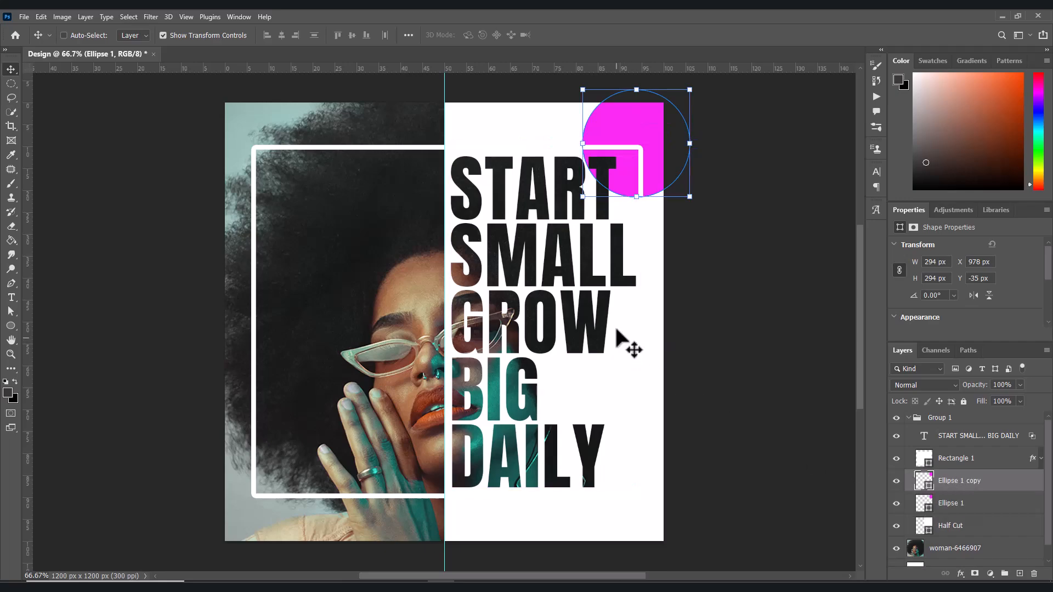
{"action": "left_click_drag", "start_coordinate": [646, 133], "coordinate": [593, 493]}
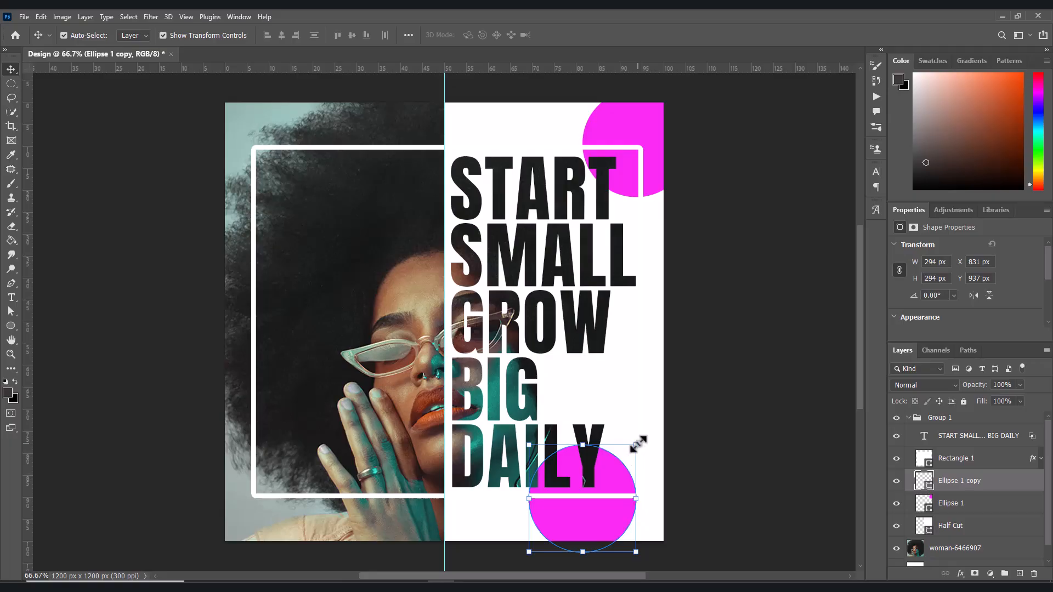
- Enlarge the circle copy to about 652 px across and position it over the canvas's lower-right corner, extending beyond the edges
{"action": "left_click_drag", "start_coordinate": [637, 443], "coordinate": [781, 326]}
{"action": "left_click_drag", "start_coordinate": [700, 416], "coordinate": [618, 489]}
{"action": "left_click_drag", "start_coordinate": [617, 493], "coordinate": [706, 462]}
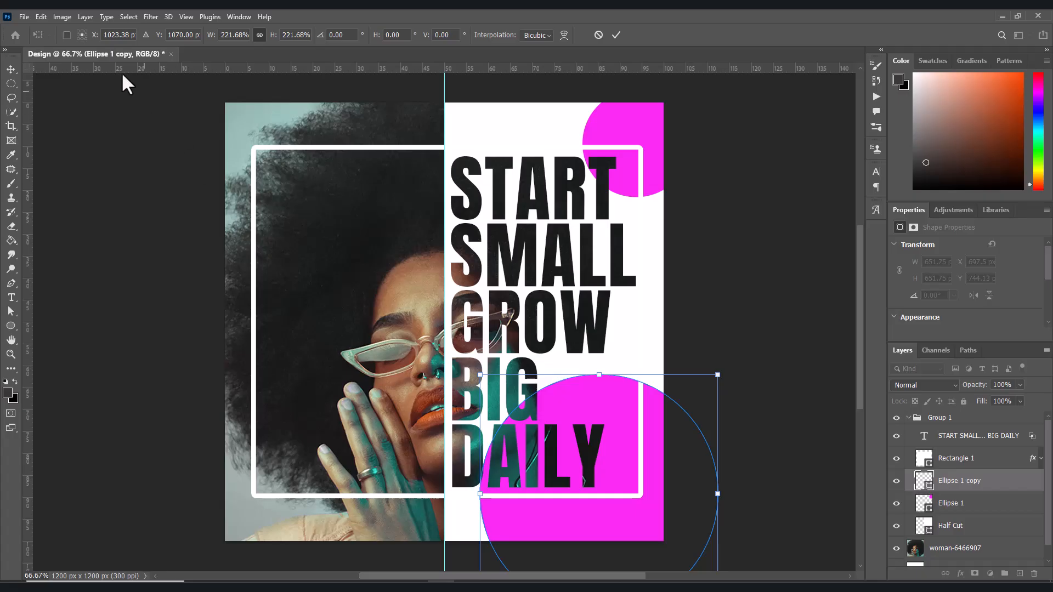
- Apply the transformation and change the large circle's fill to orange
{"action": "left_click", "coordinate": [10, 326]}
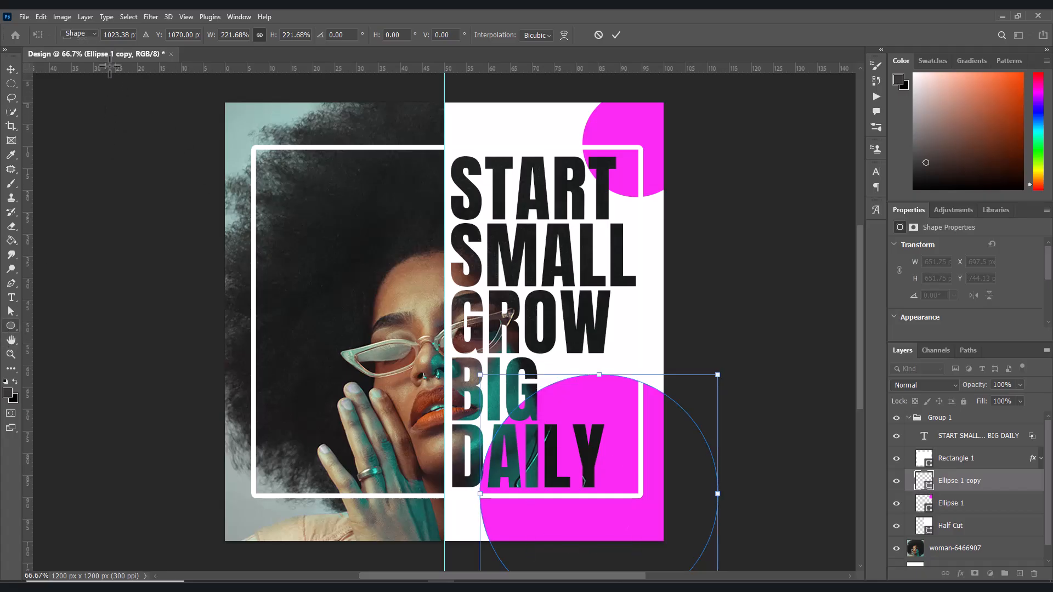
{"action": "left_click", "coordinate": [122, 36]}
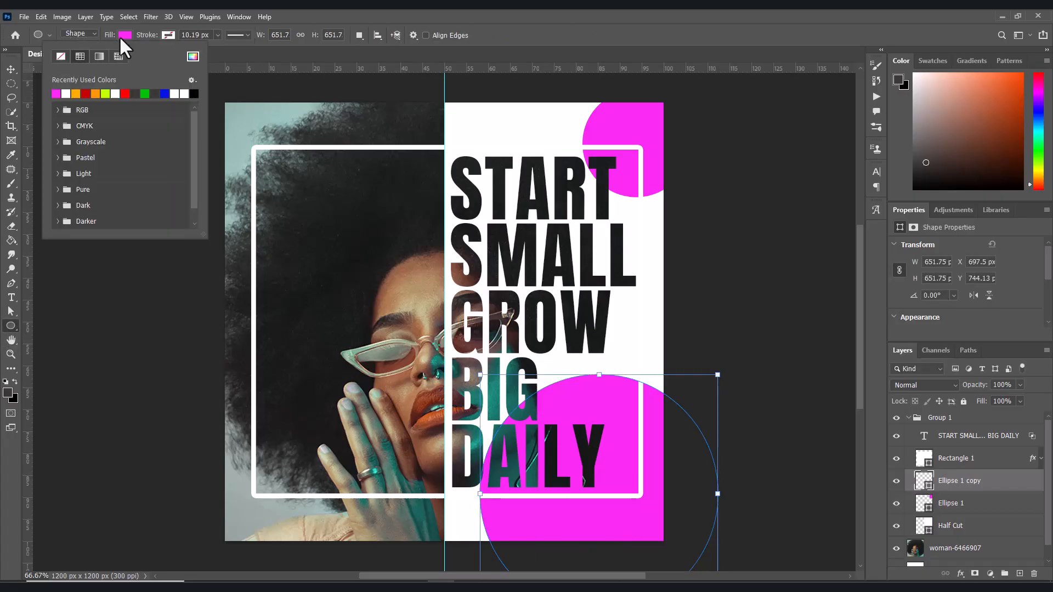
{"action": "left_click", "coordinate": [95, 94]}
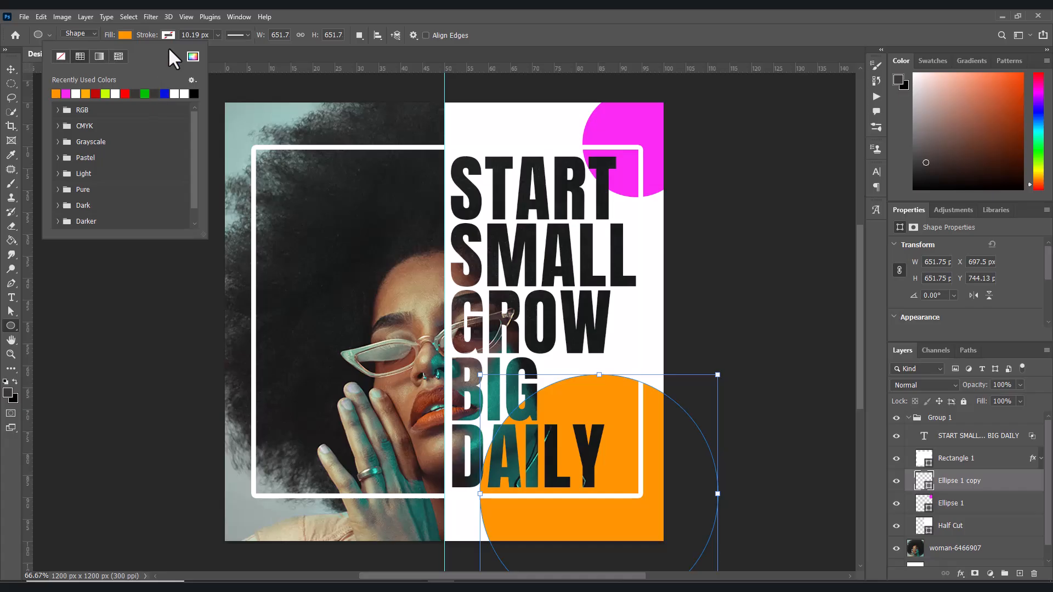
{"action": "left_click", "coordinate": [146, 28]}
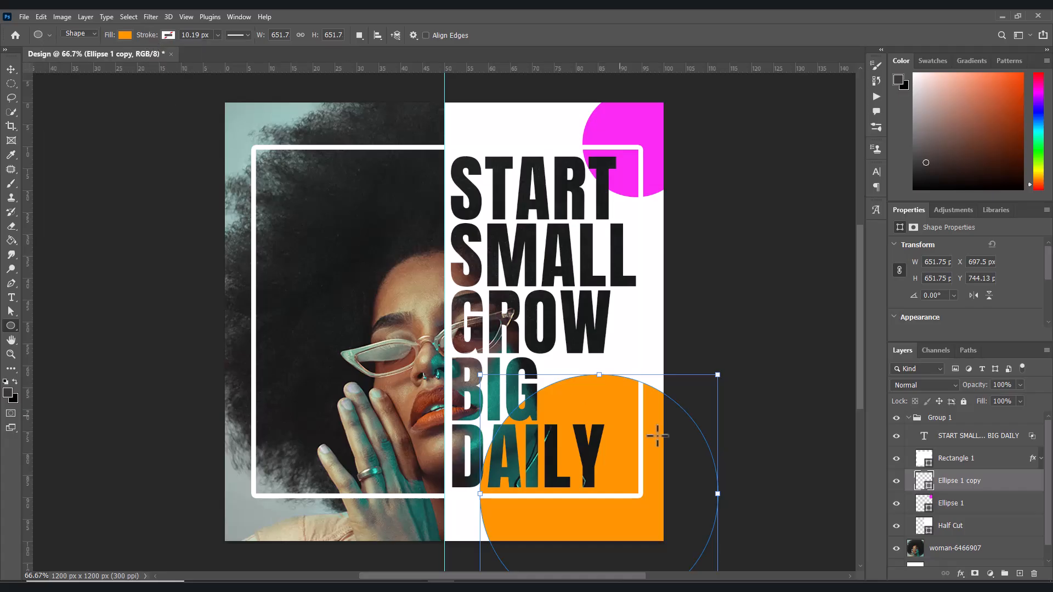
- Add a Color Lookup adjustment layer directly above the woman-6466907 photo layer, below Half Cut
{"action": "left_click", "coordinate": [11, 70]}
{"action": "scroll", "coordinate": [1017, 507], "scroll_direction": "down", "scroll_amount": 1}
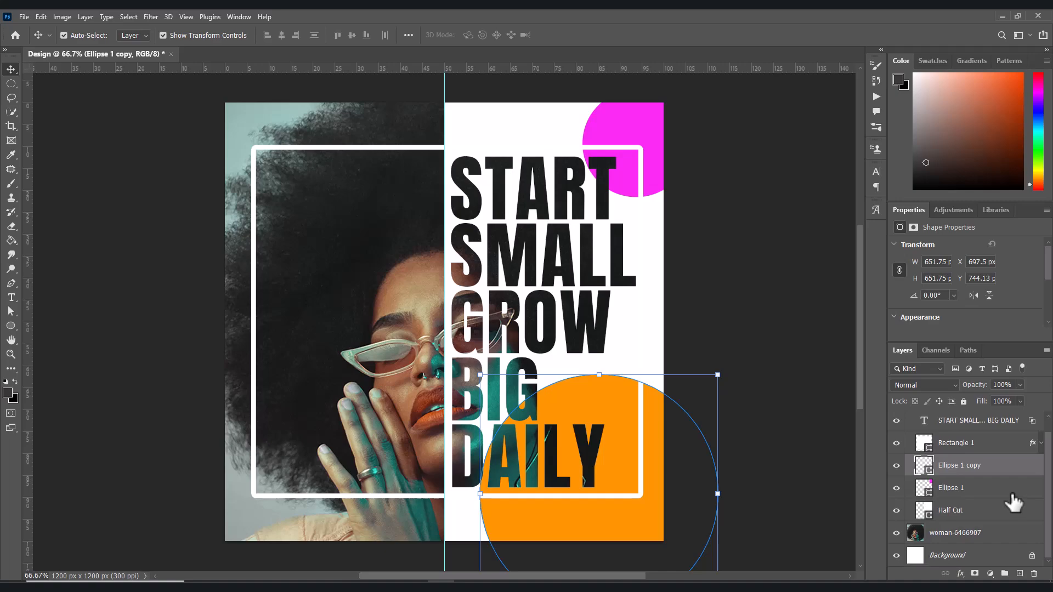
{"action": "left_click", "coordinate": [955, 533]}
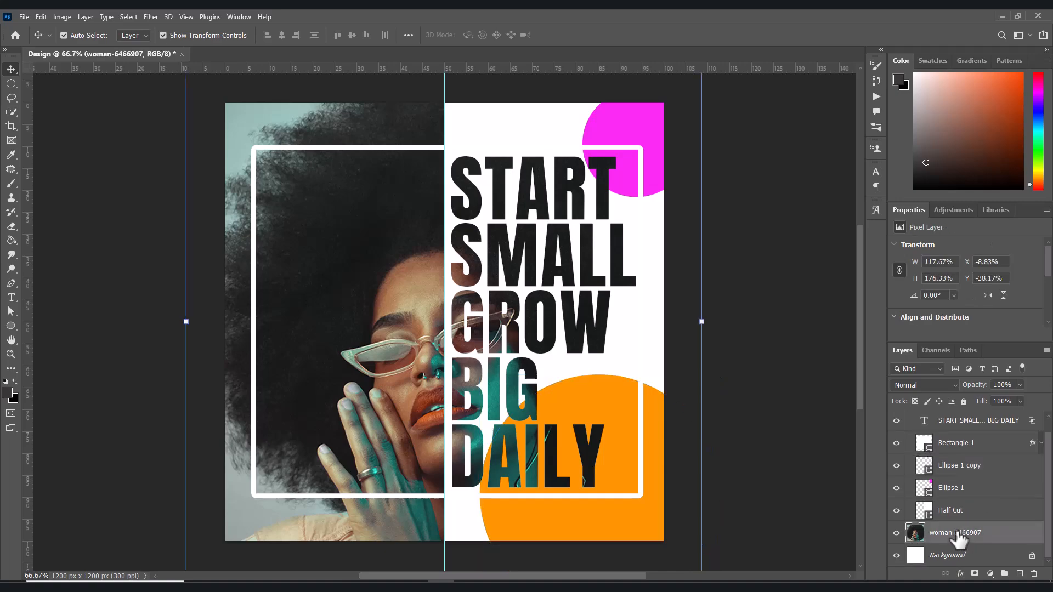
{"action": "left_click", "coordinate": [992, 577]}
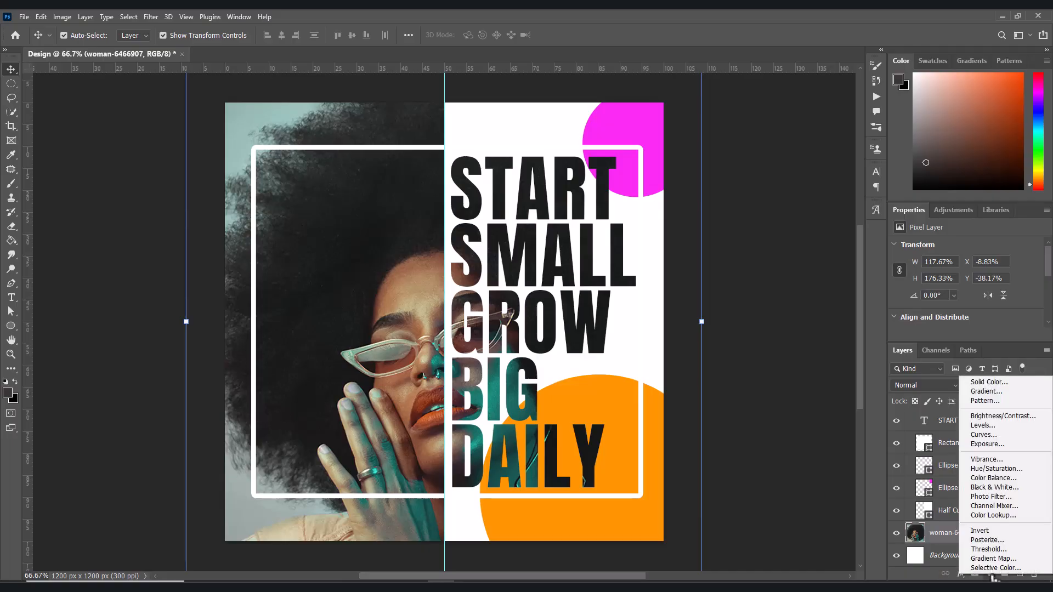
{"action": "left_click", "coordinate": [985, 515]}
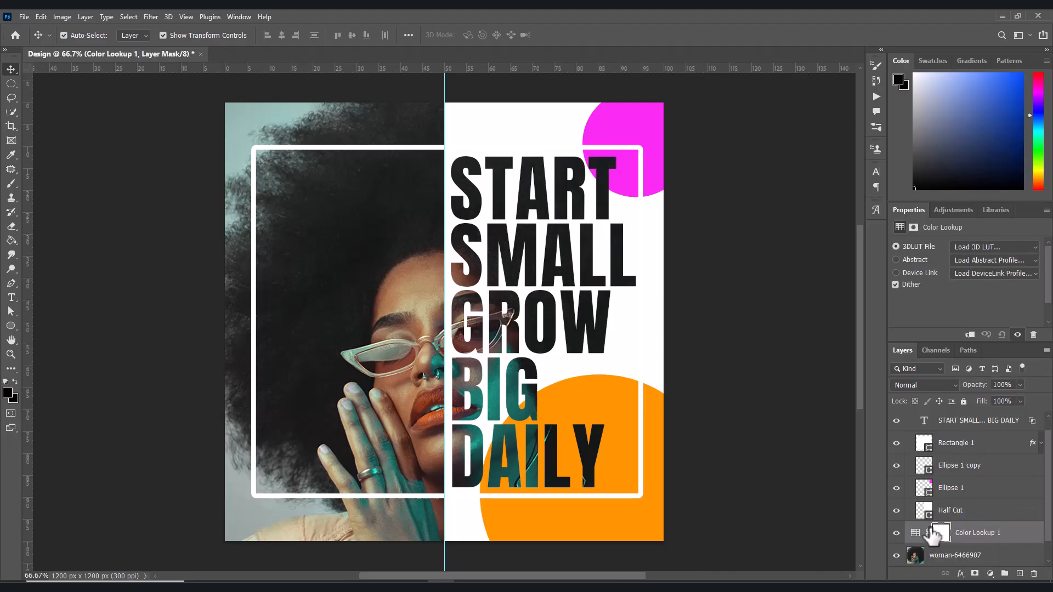
{"action": "scroll", "coordinate": [975, 535], "scroll_direction": "down", "scroll_amount": 1}
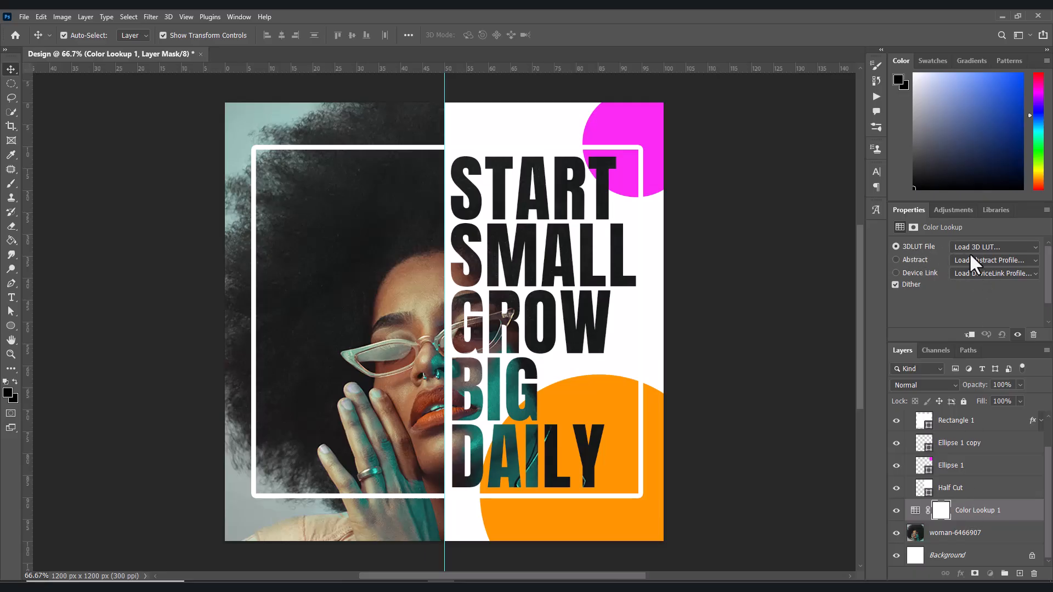
- Try the 3Strip.look, EdgyAmber.3DL and FoggyNight.3DL 3DLUT files on the Color Lookup adjustment
{"action": "left_click", "coordinate": [1023, 247]}
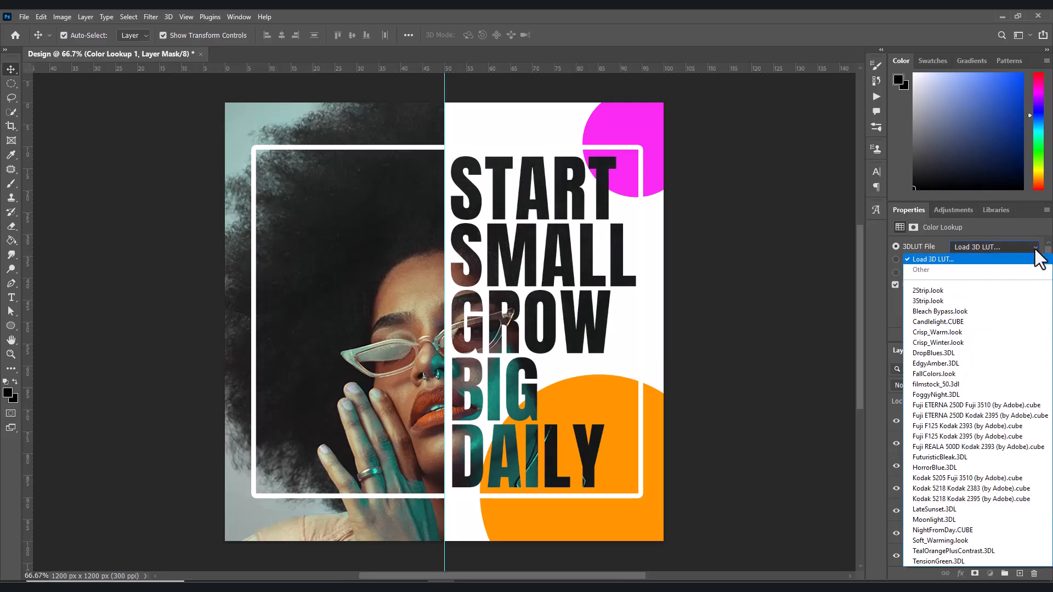
{"action": "left_click", "coordinate": [931, 301]}
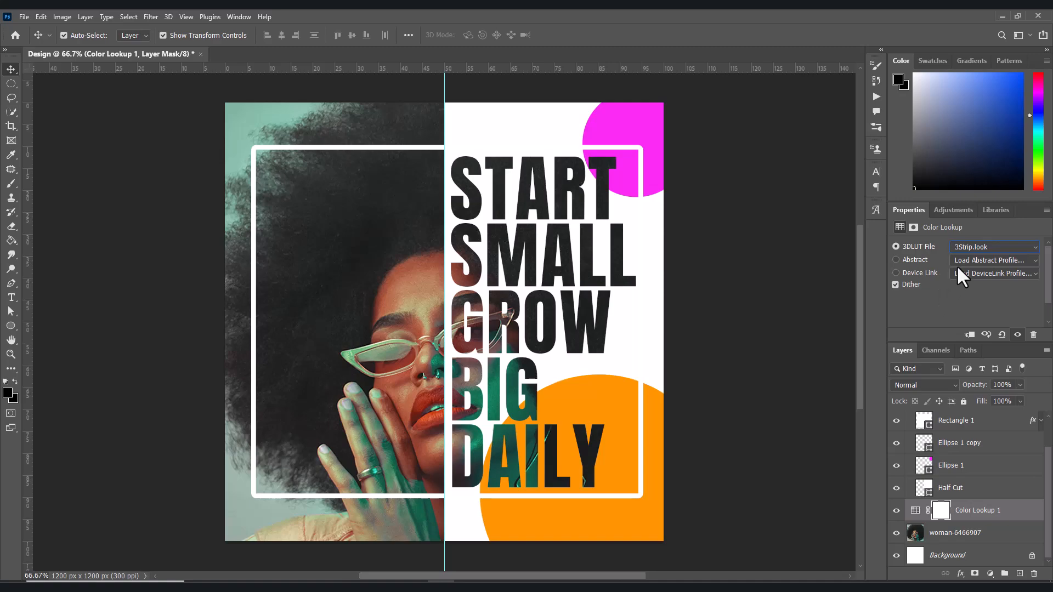
{"action": "left_click", "coordinate": [1001, 246]}
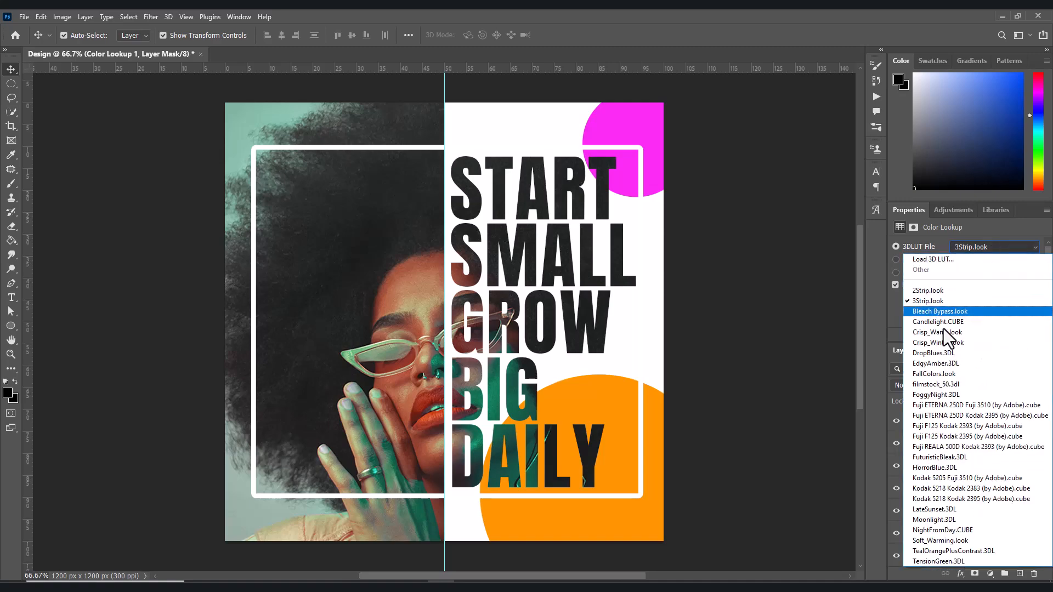
{"action": "left_click", "coordinate": [920, 364]}
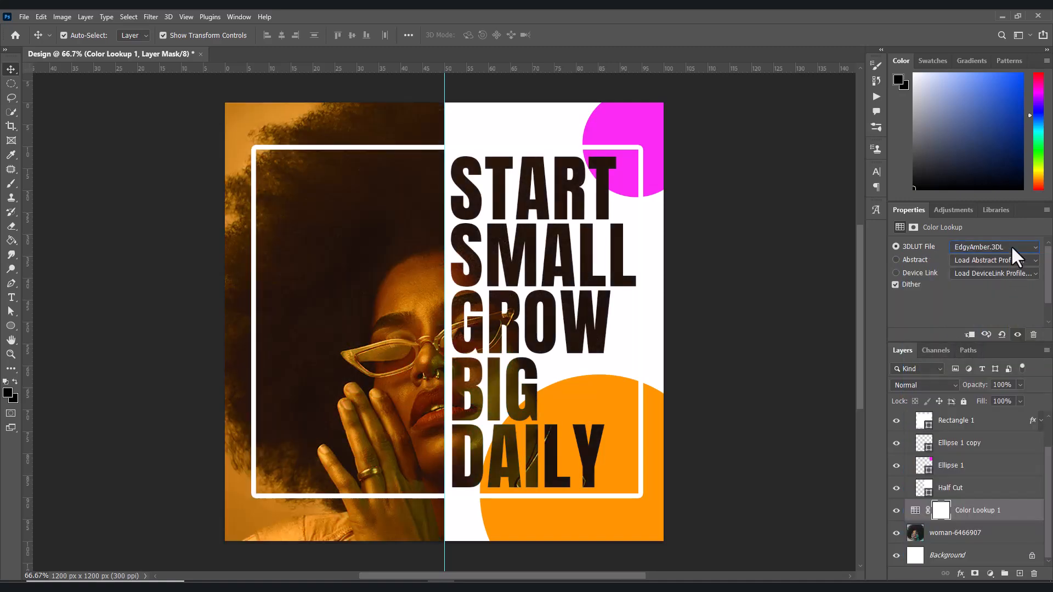
{"action": "left_click", "coordinate": [1011, 246]}
{"action": "left_click", "coordinate": [934, 391]}
- Set the Color Lookup adjustment's 3DLUT file to Kodak 5205 Fuji 3510 (by Adobe).cube
{"action": "left_click", "coordinate": [1020, 247]}
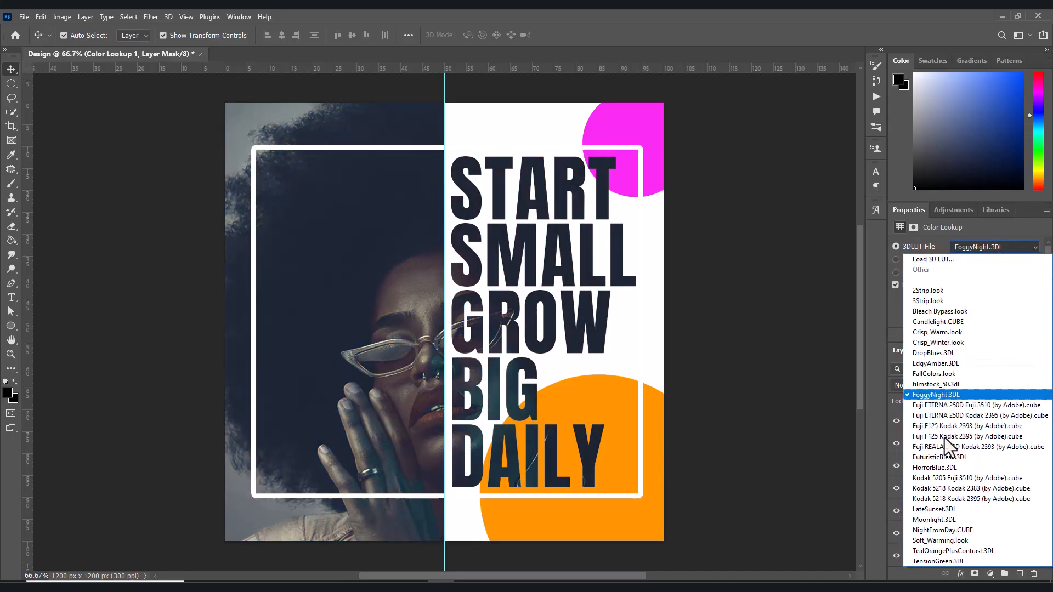
{"action": "left_click", "coordinate": [931, 478]}
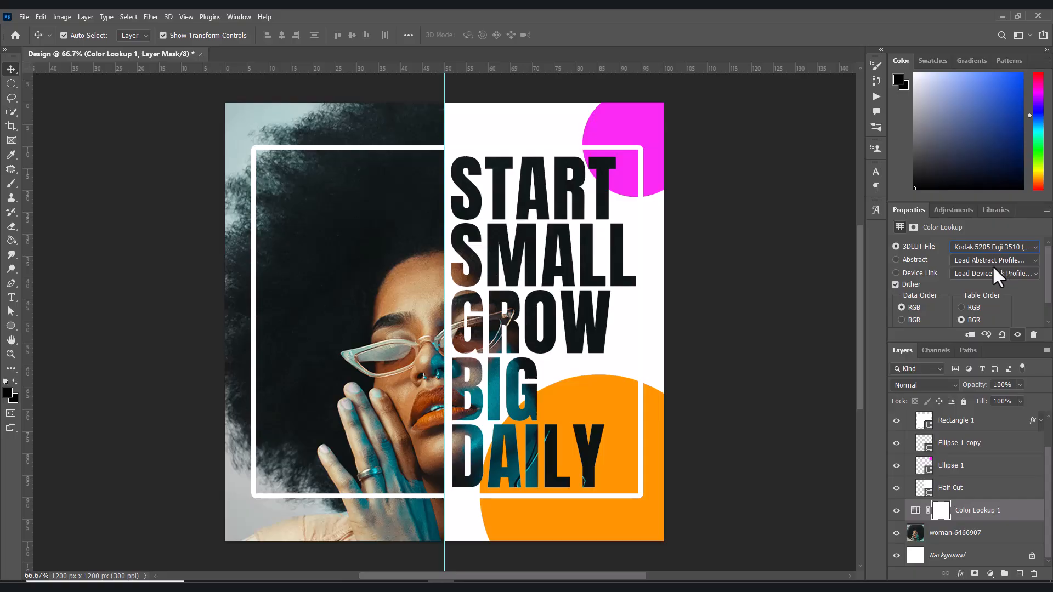
{"action": "scroll", "coordinate": [995, 436], "scroll_direction": "up", "scroll_amount": 2}
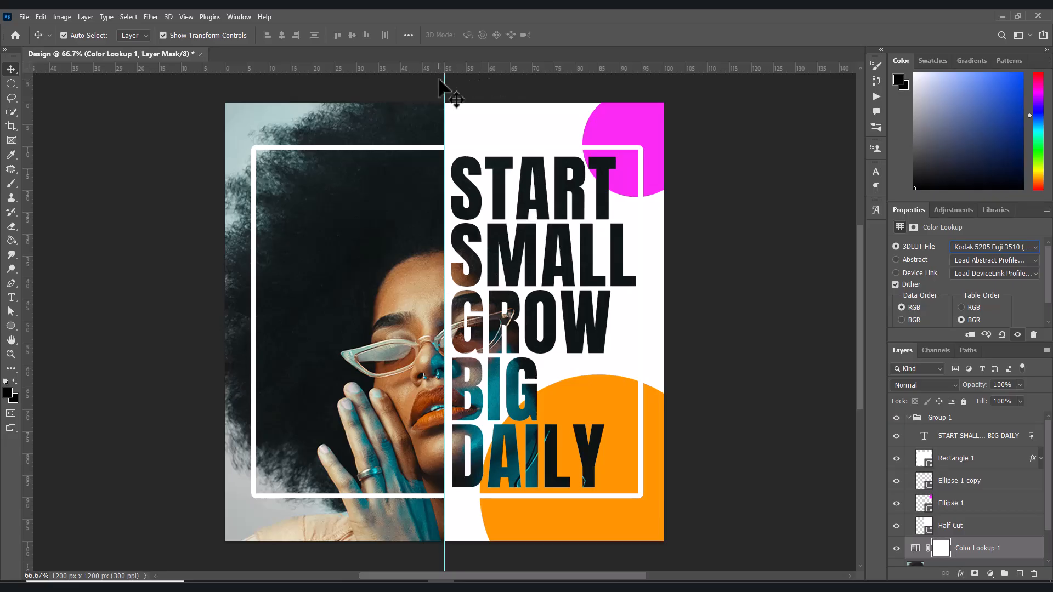
- Remove the vertical guide at the canvas centre and deselect all layers
{"action": "left_click_drag", "start_coordinate": [445, 84], "coordinate": [31, 116]}
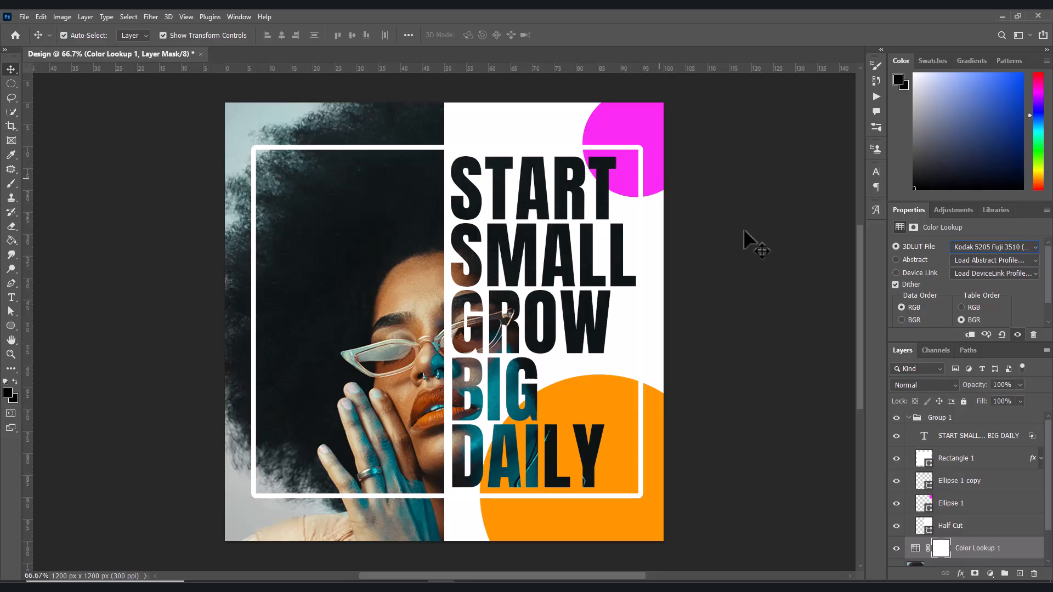
{"action": "key", "text": "ctrl+n"}
{"action": "left_click", "coordinate": [782, 336]}
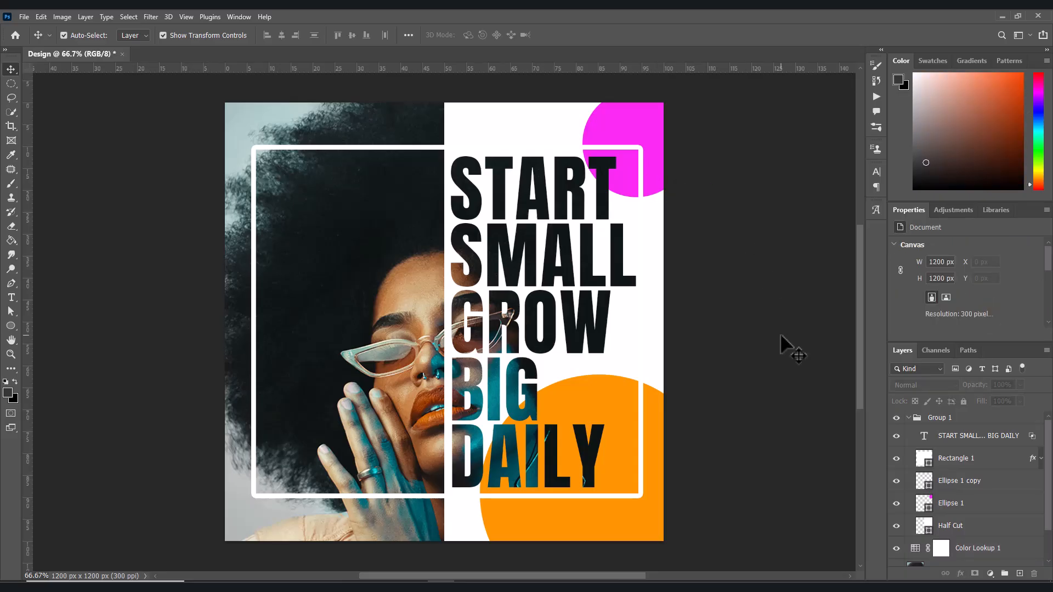
- Show the finished design in full screen mode on black with the rulers hidden
{"action": "key", "text": "f"}
{"action": "key", "text": "f"}
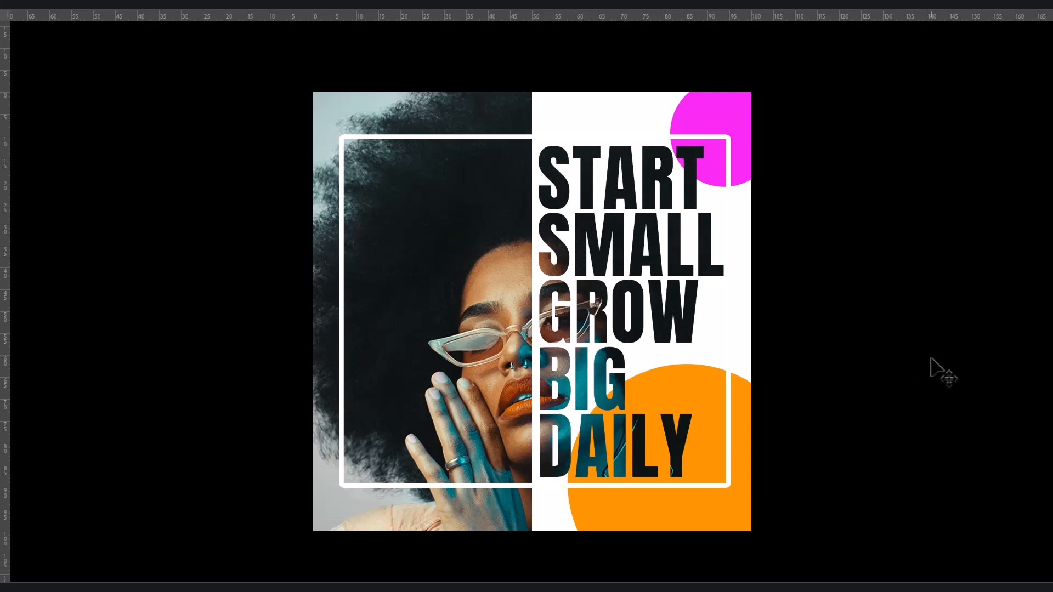
{"action": "key", "text": "ctrl+r"}
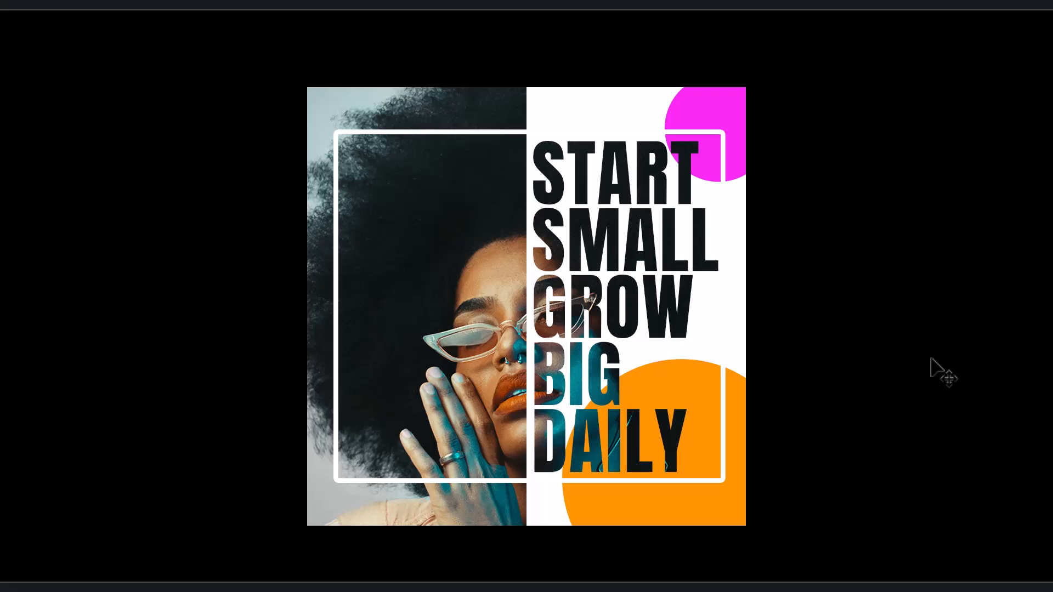